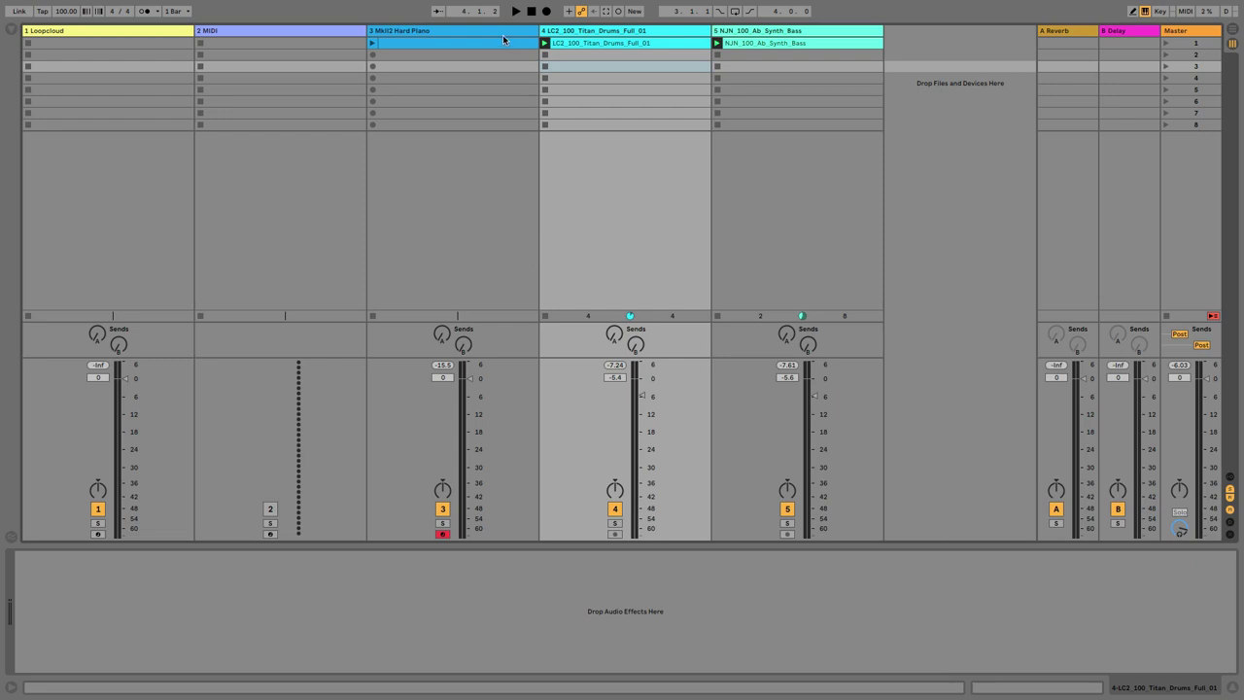
- Review the piano, Titan drums and synth bass tracks, and open the drum and bass clips to examine their waveforms
left_click(419, 35)
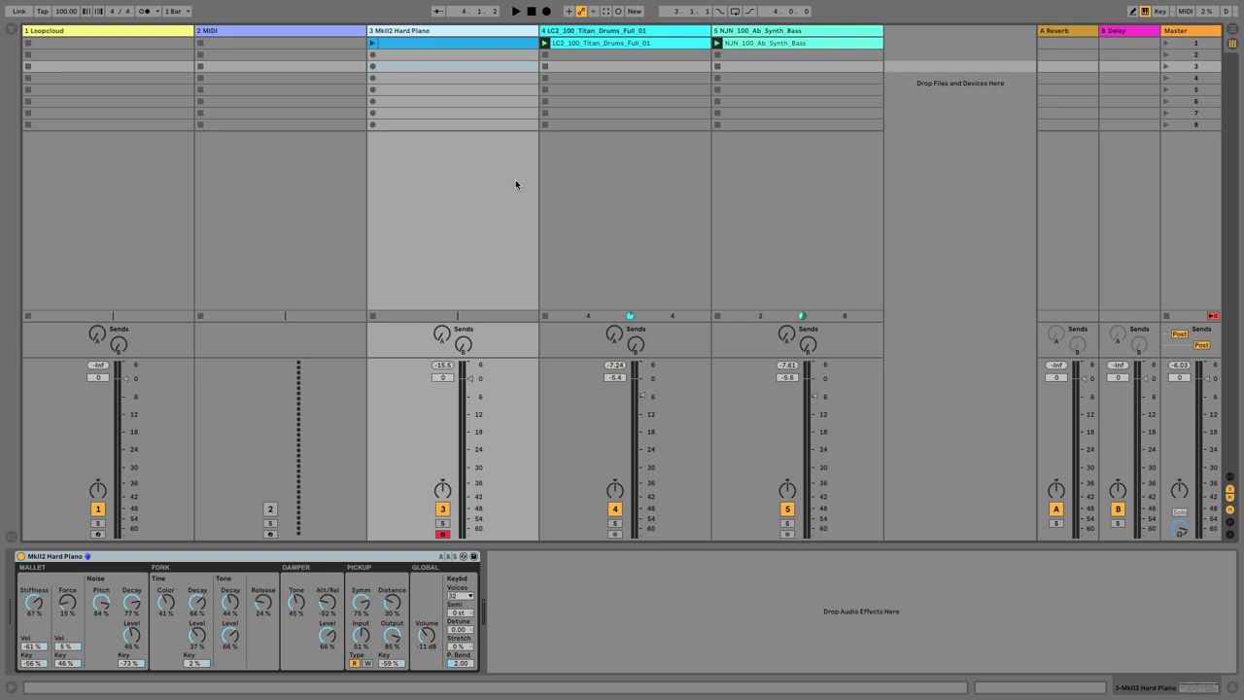
left_click(597, 34)
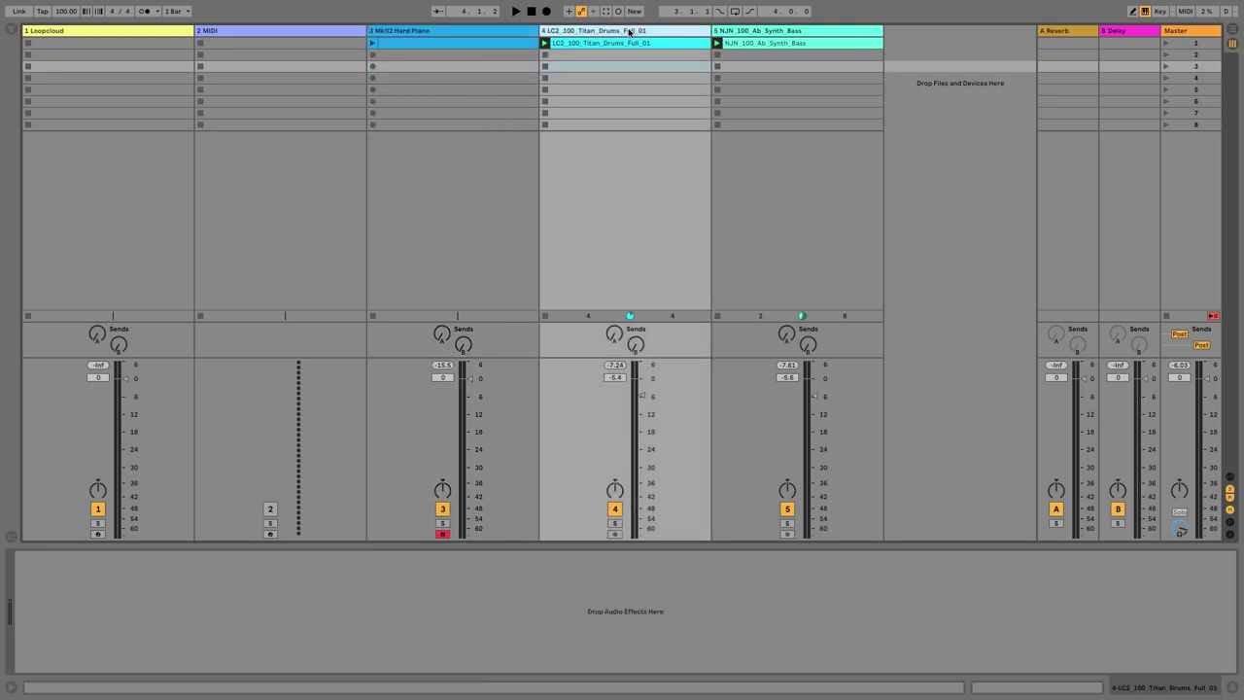
left_click(774, 32)
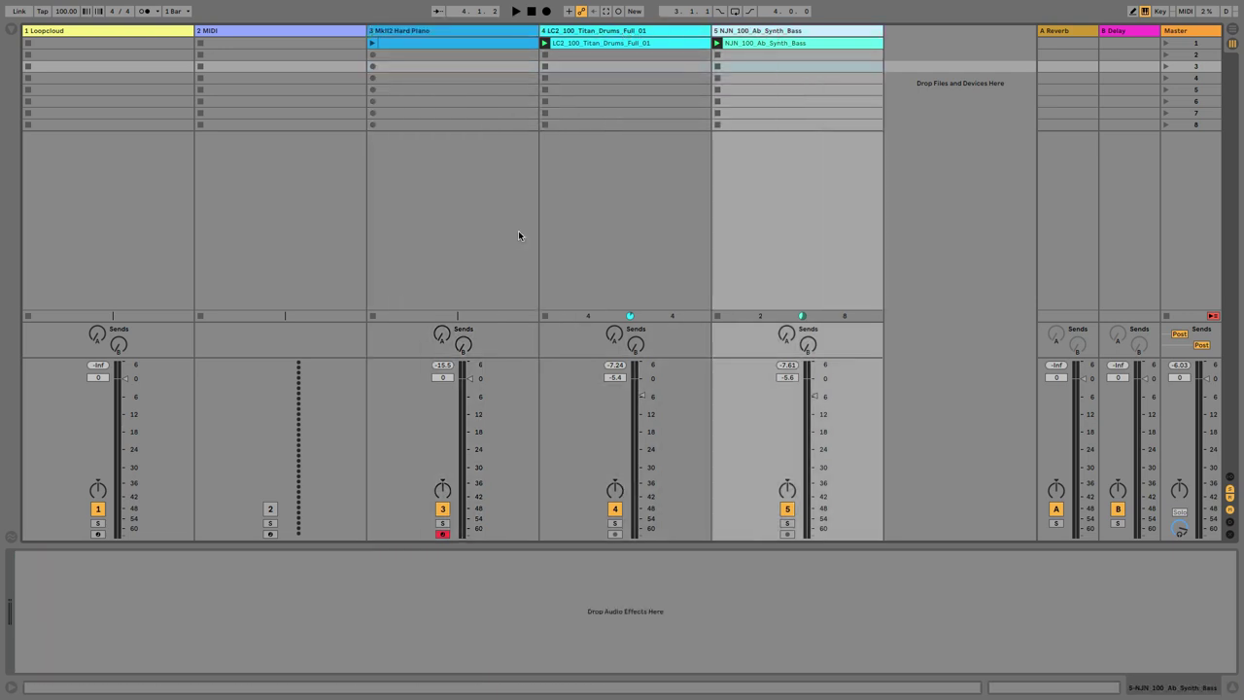
left_click(583, 31)
left_click(607, 41)
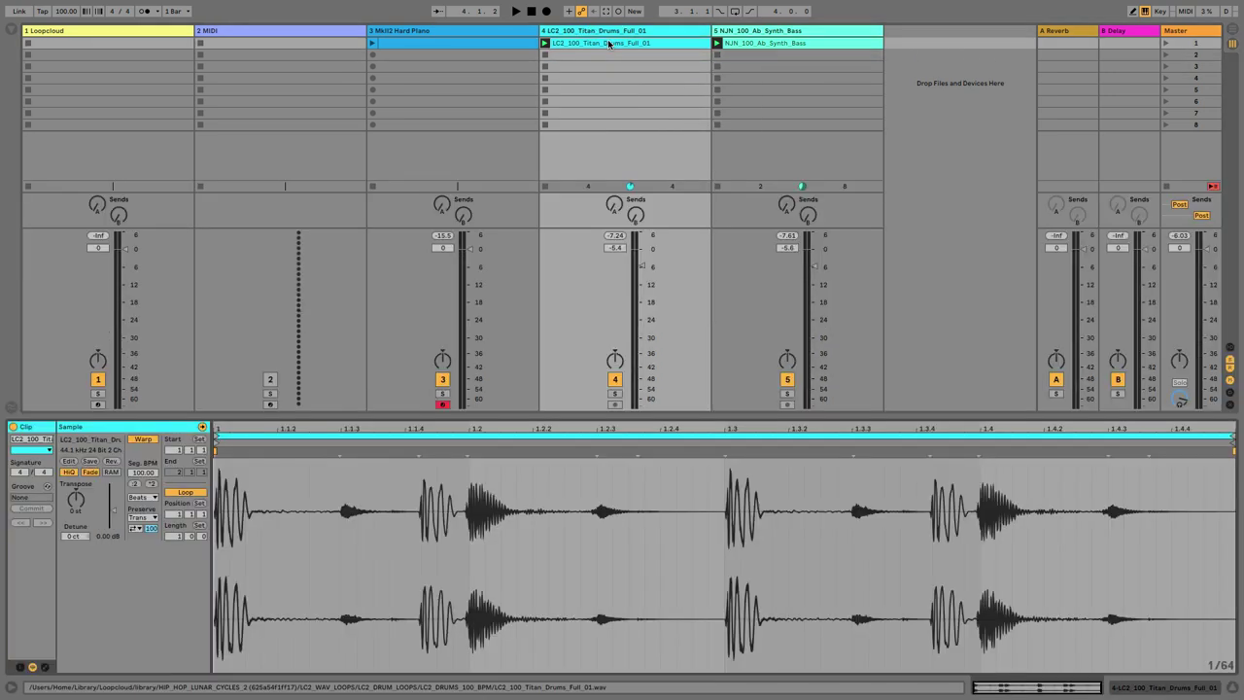
left_click(777, 43)
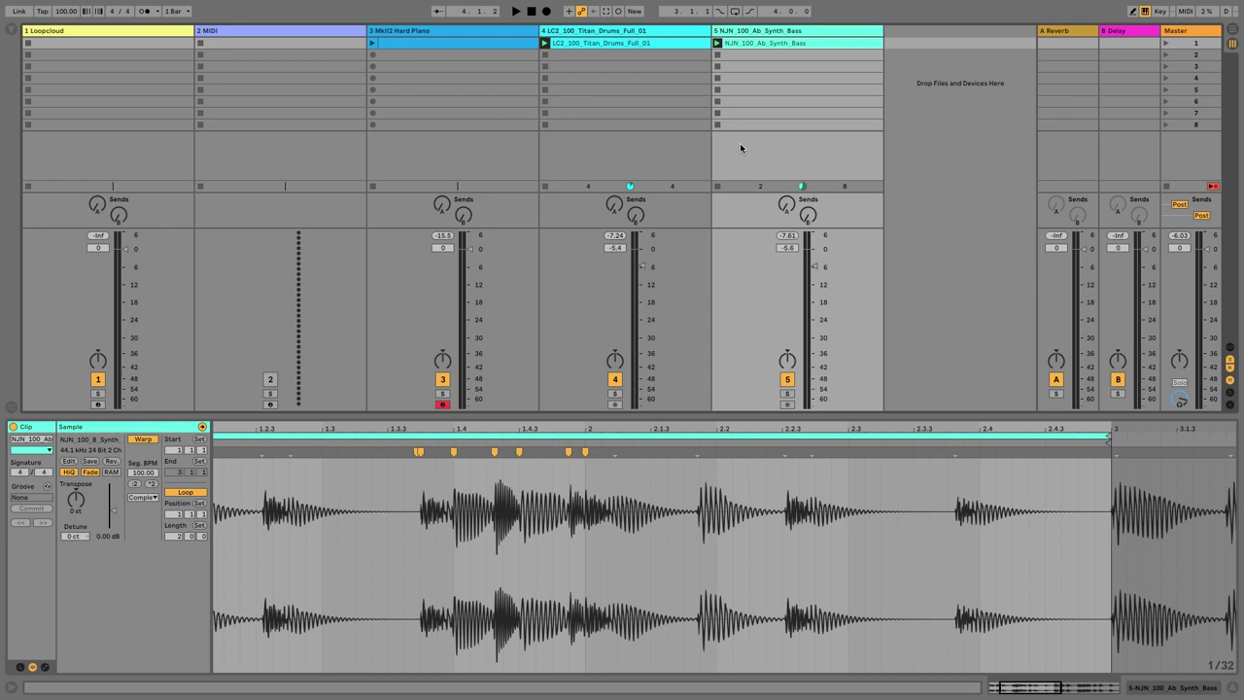
- Play the drum and bass loops together while examining the waveform of each clip
key("space")
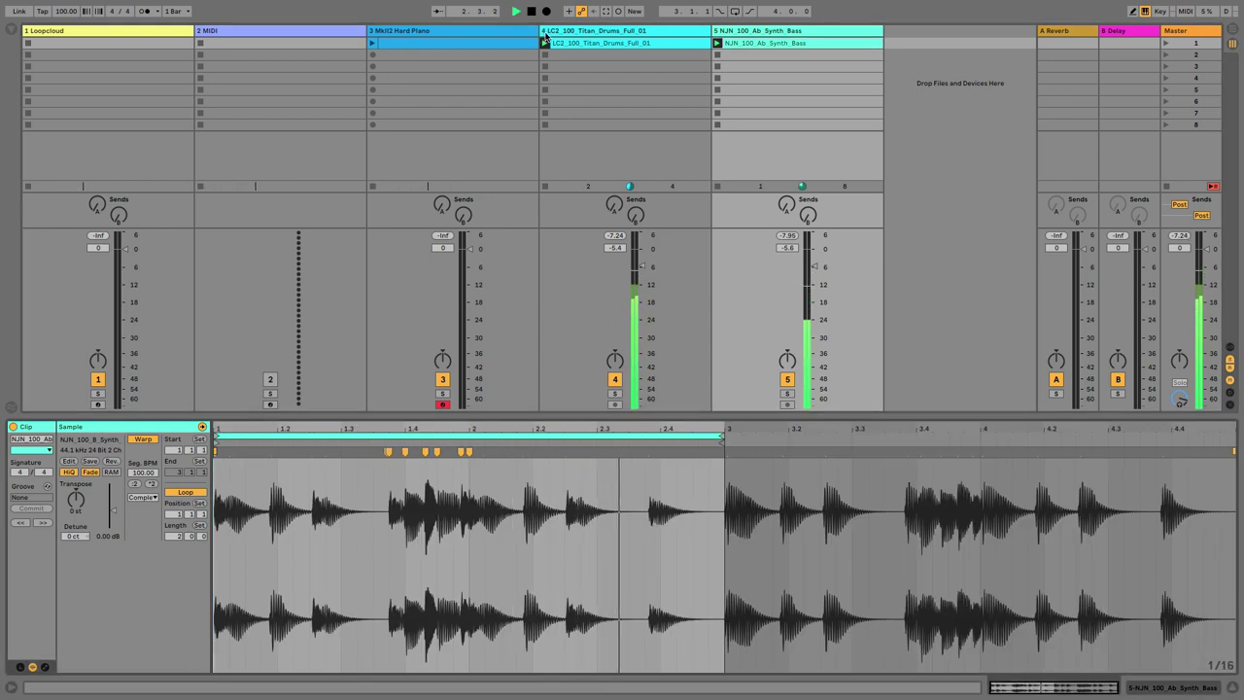
left_click(608, 44)
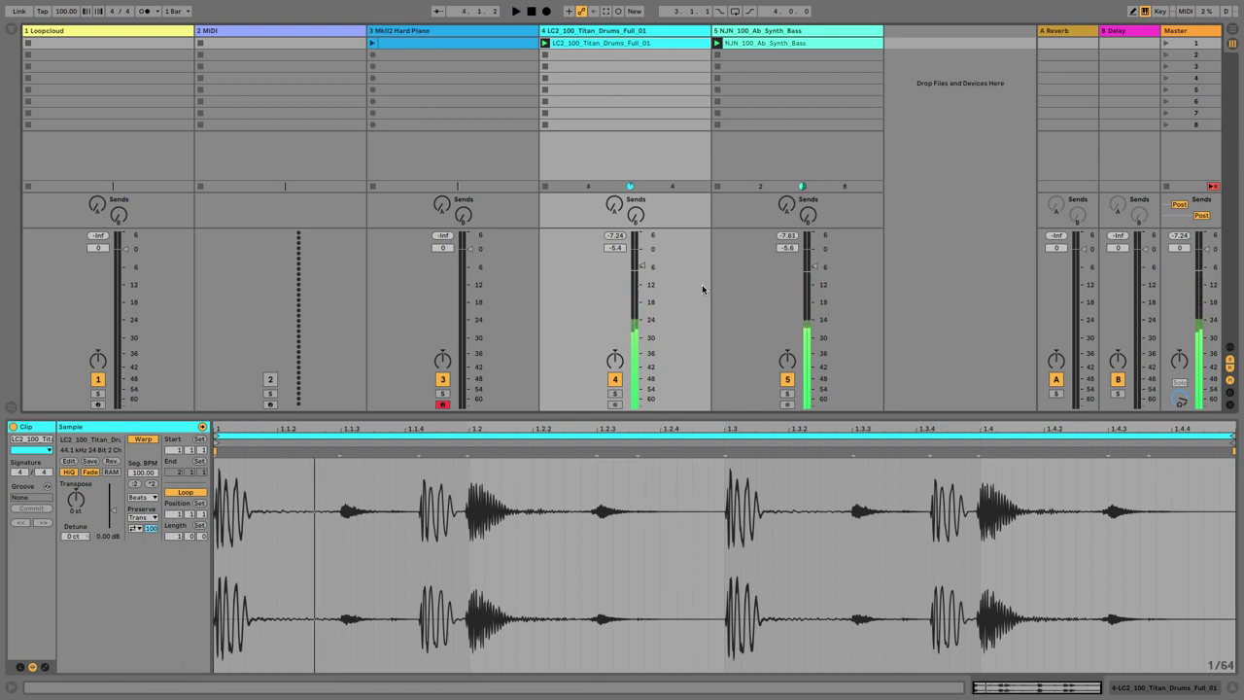
left_click(751, 47)
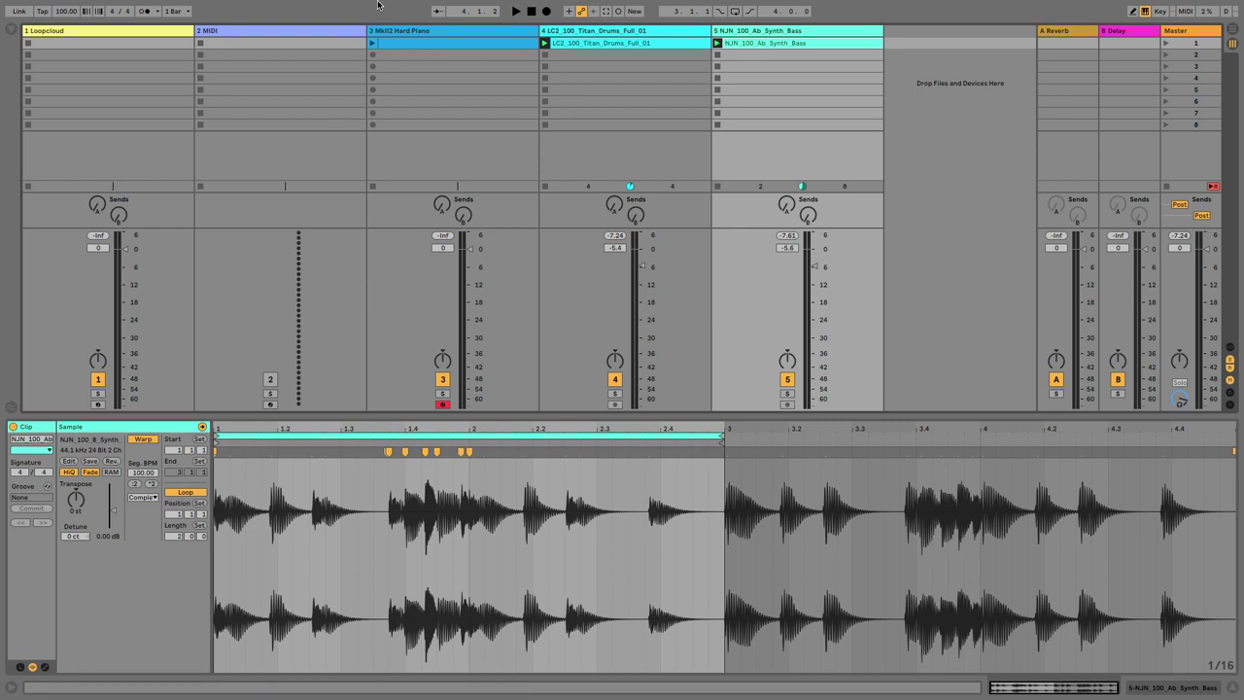
- Audition notes on the MkII2 Hard Piano track with the computer keyboard, with its empty clip shown in an enlarged note editor
left_click(431, 32)
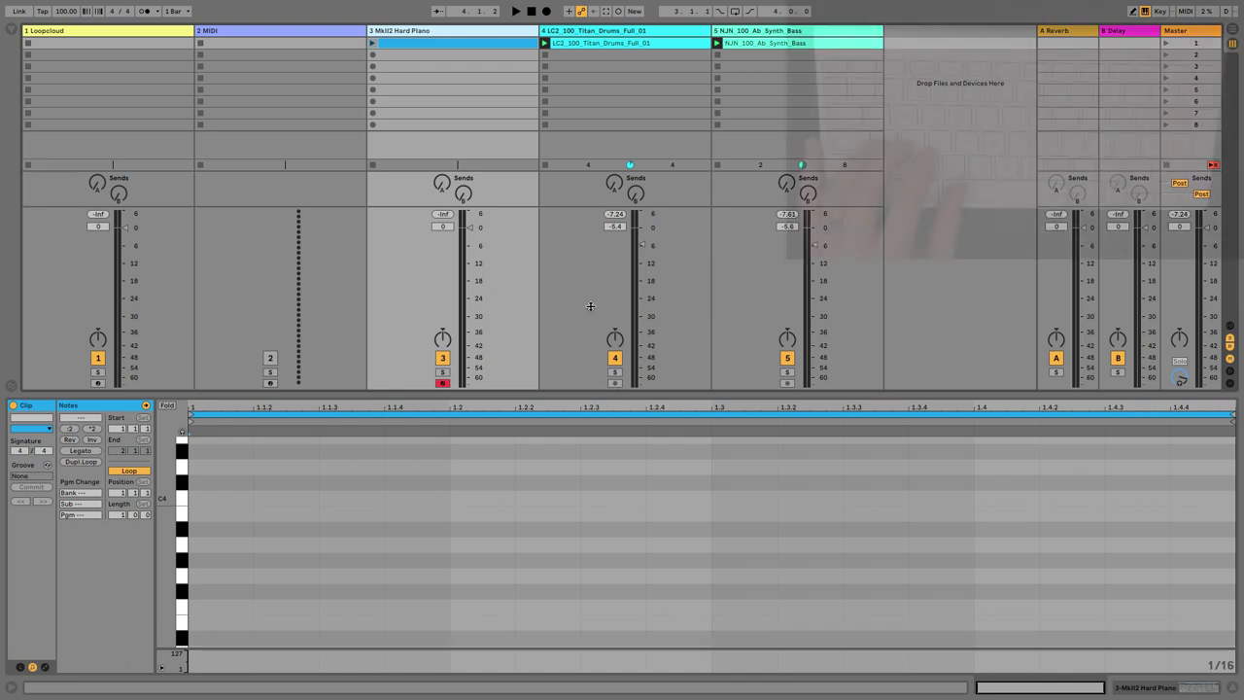
left_click_drag(613, 420, 604, 225)
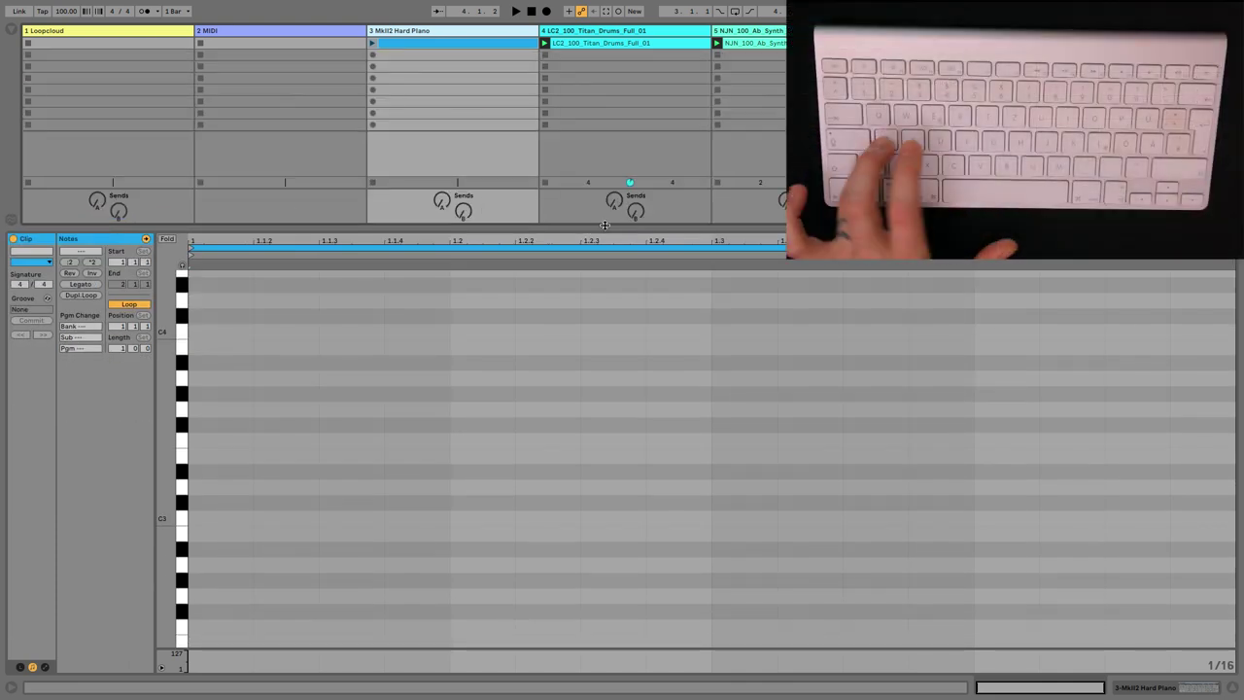
key("f")
key("g")
key("h")
key("j")
key("k")
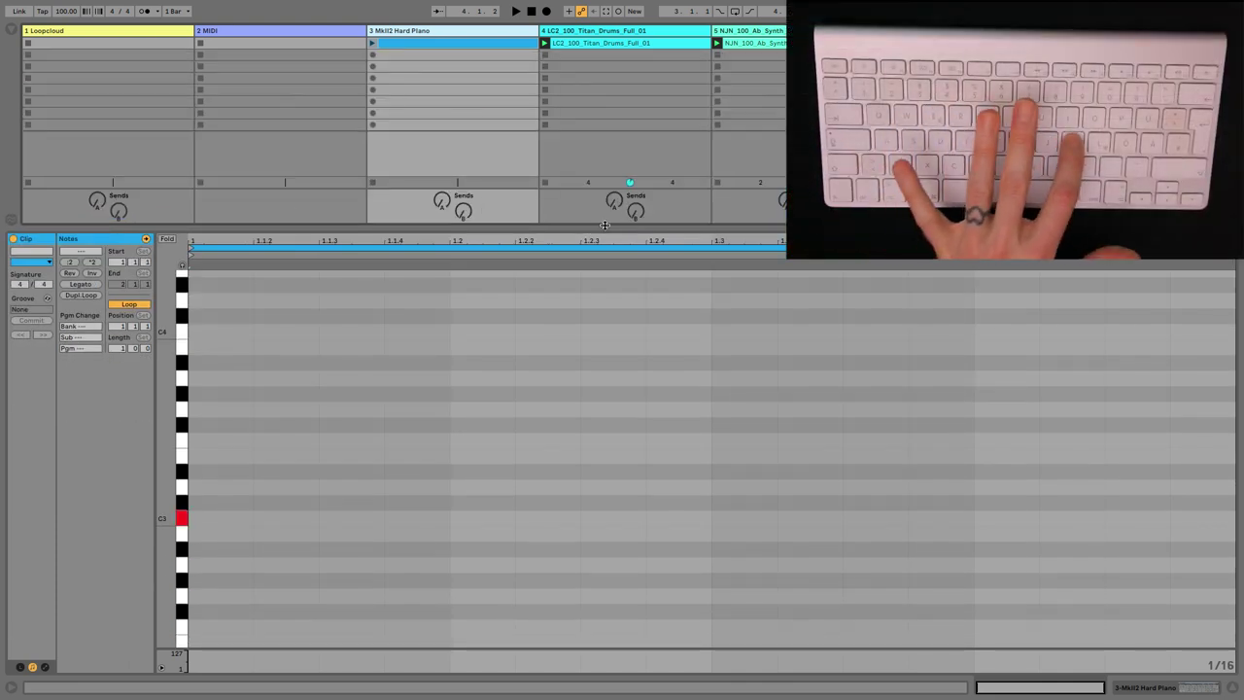
key("x")
key("a")
key("f")
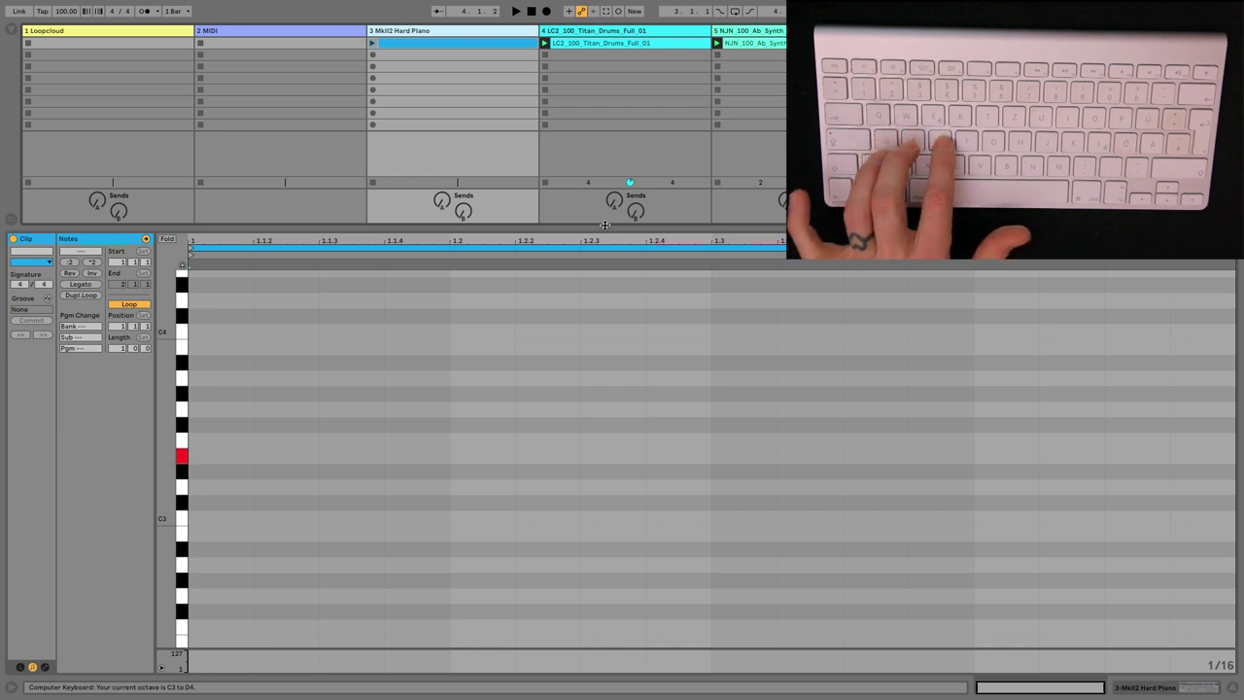
key("h")
key("j")
key("k")
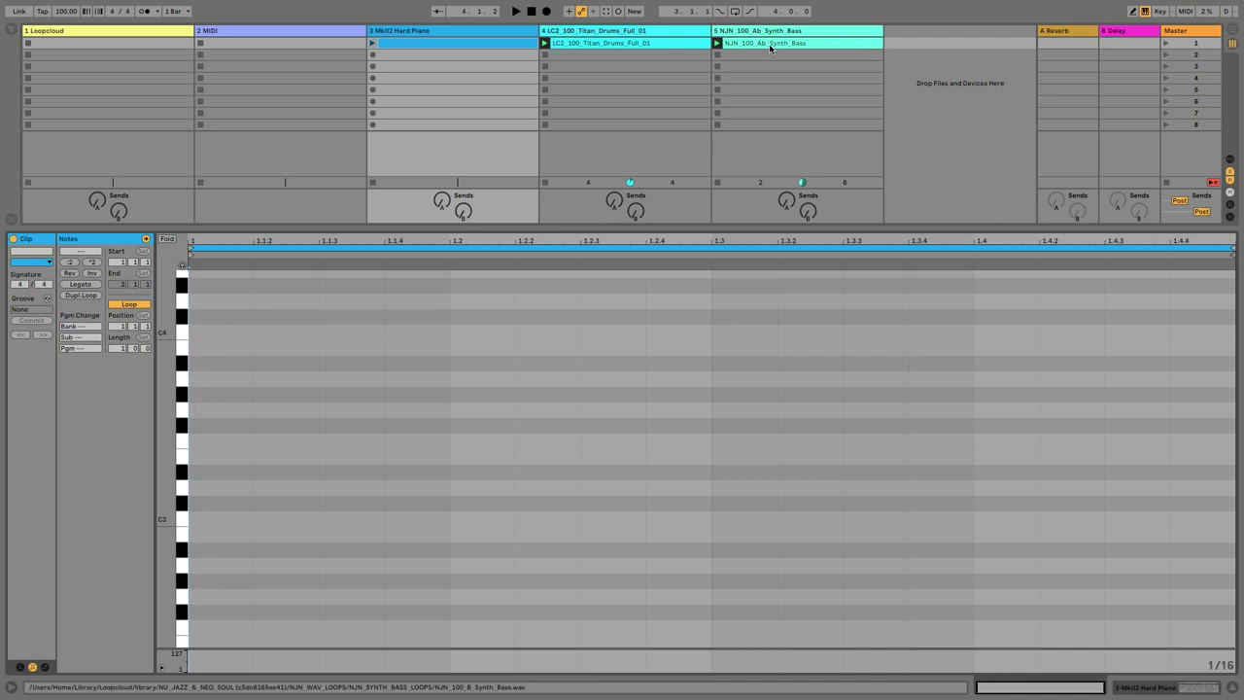
- Shrink the clip editor and load the Scaler plug-in onto the empty MIDI track 2
left_click_drag(676, 227, 688, 348)
left_click(285, 31)
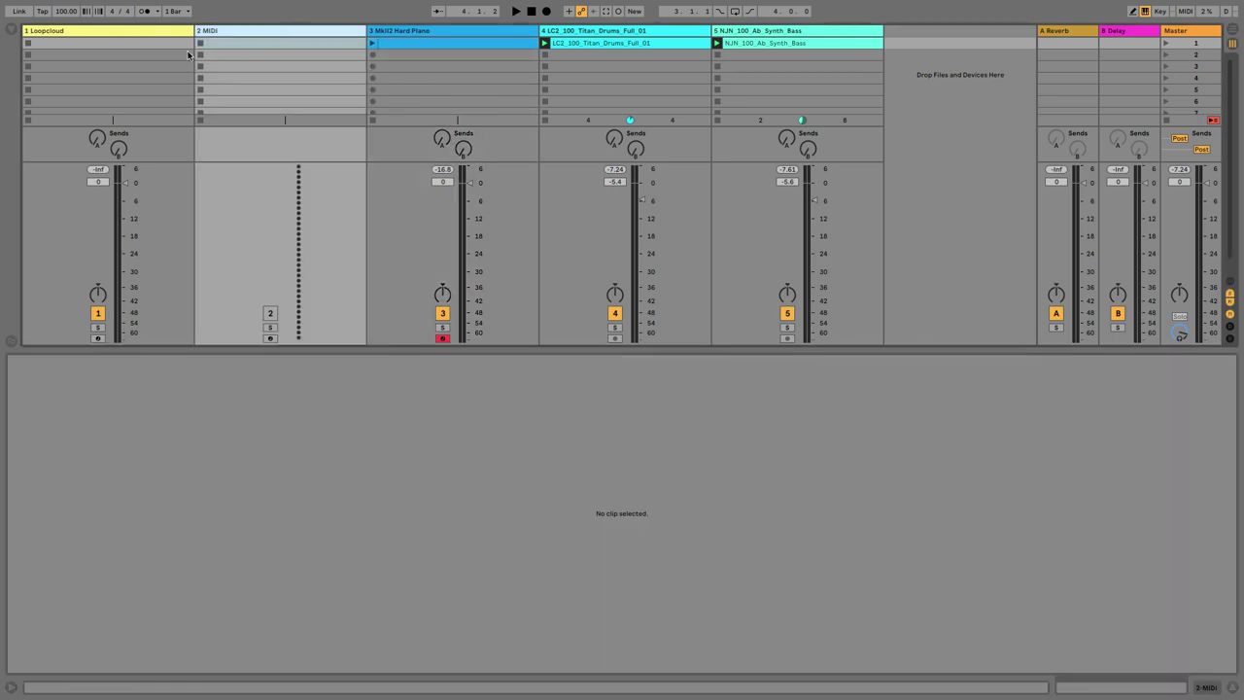
left_click(13, 31)
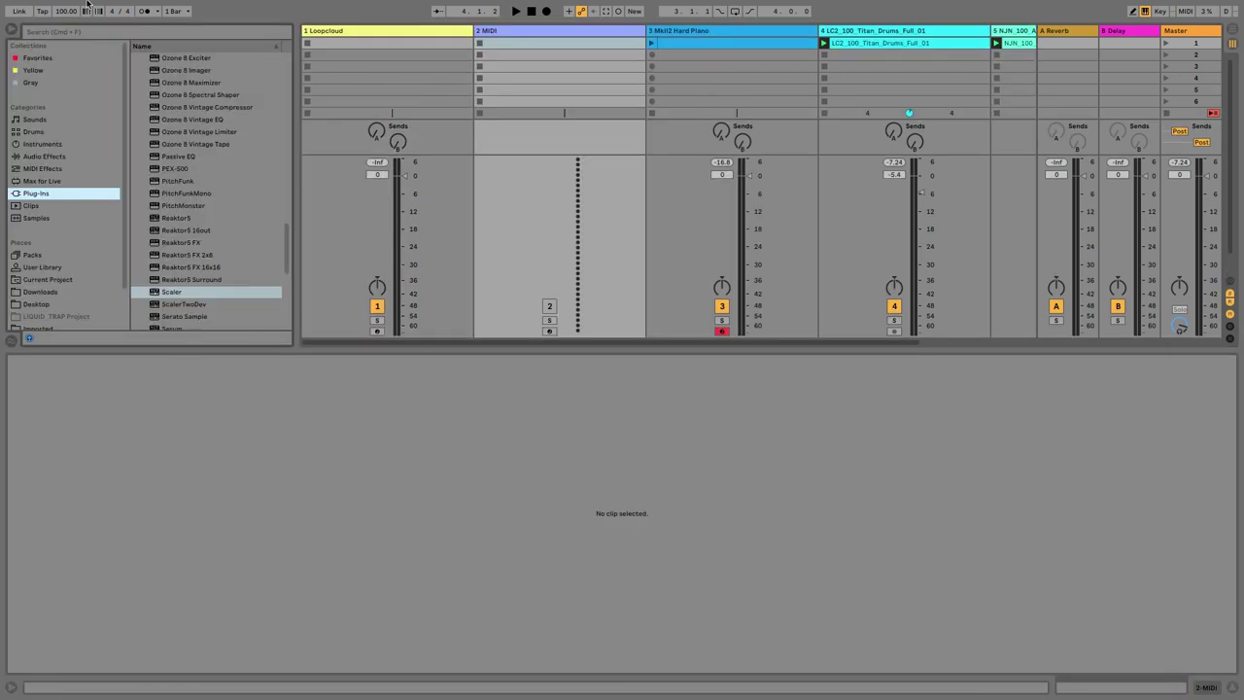
double_click(172, 292)
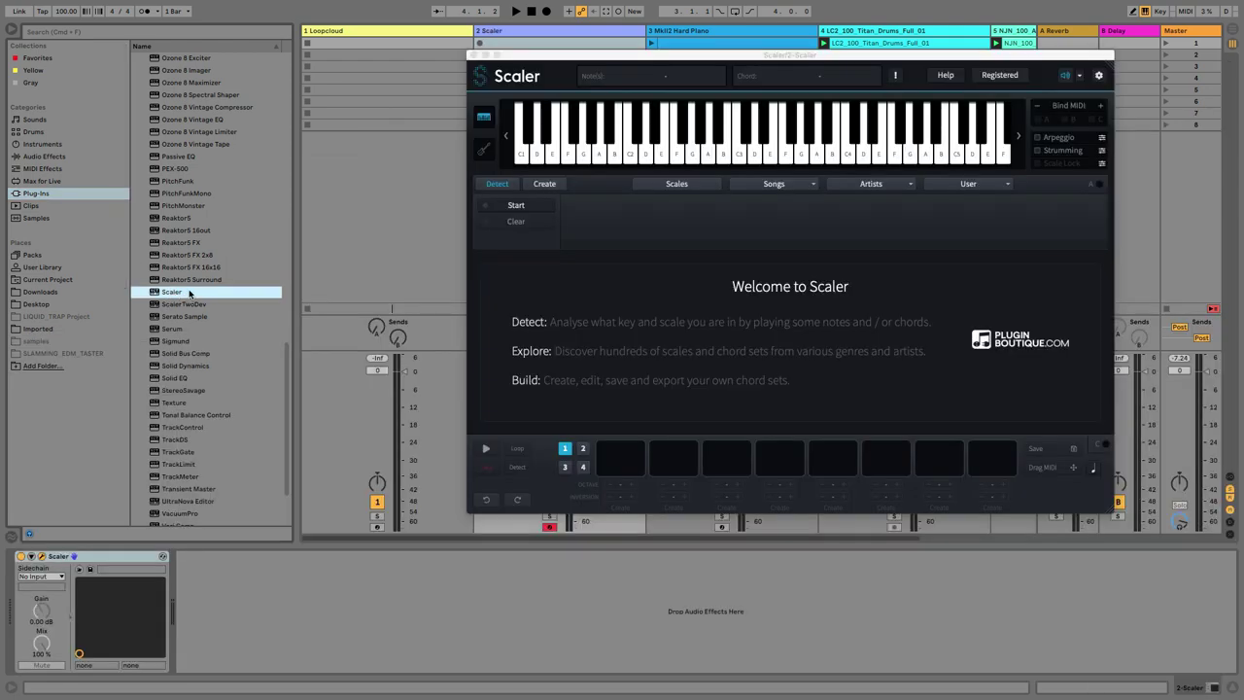
- Collapse the VST folder and hide the browser, and enlarge and reposition the Scaler window
left_click_drag(544, 60, 324, 59)
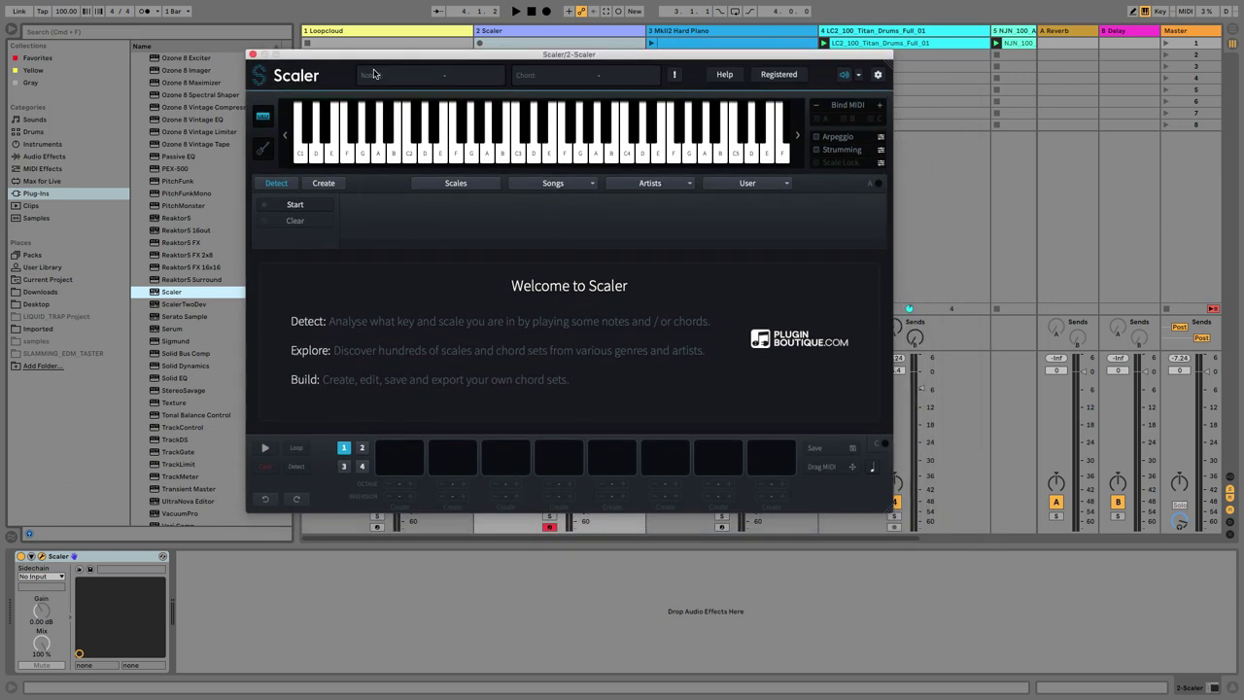
scroll(194, 155, "up", 15)
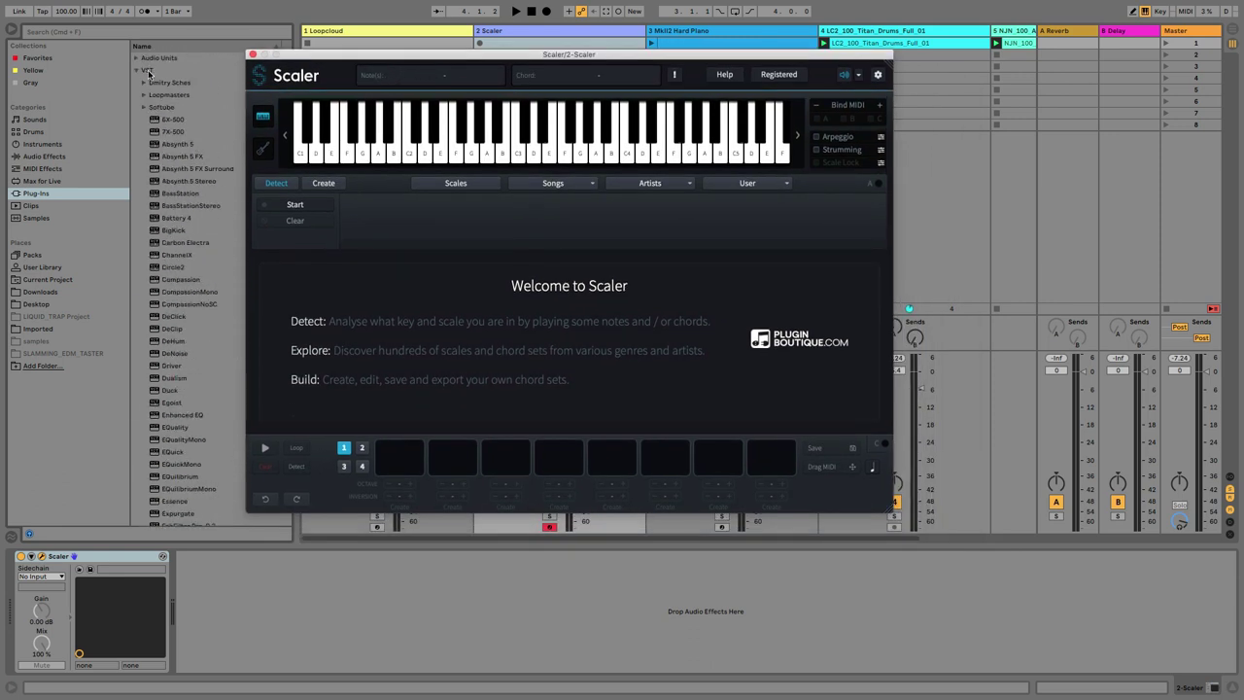
left_click(137, 72)
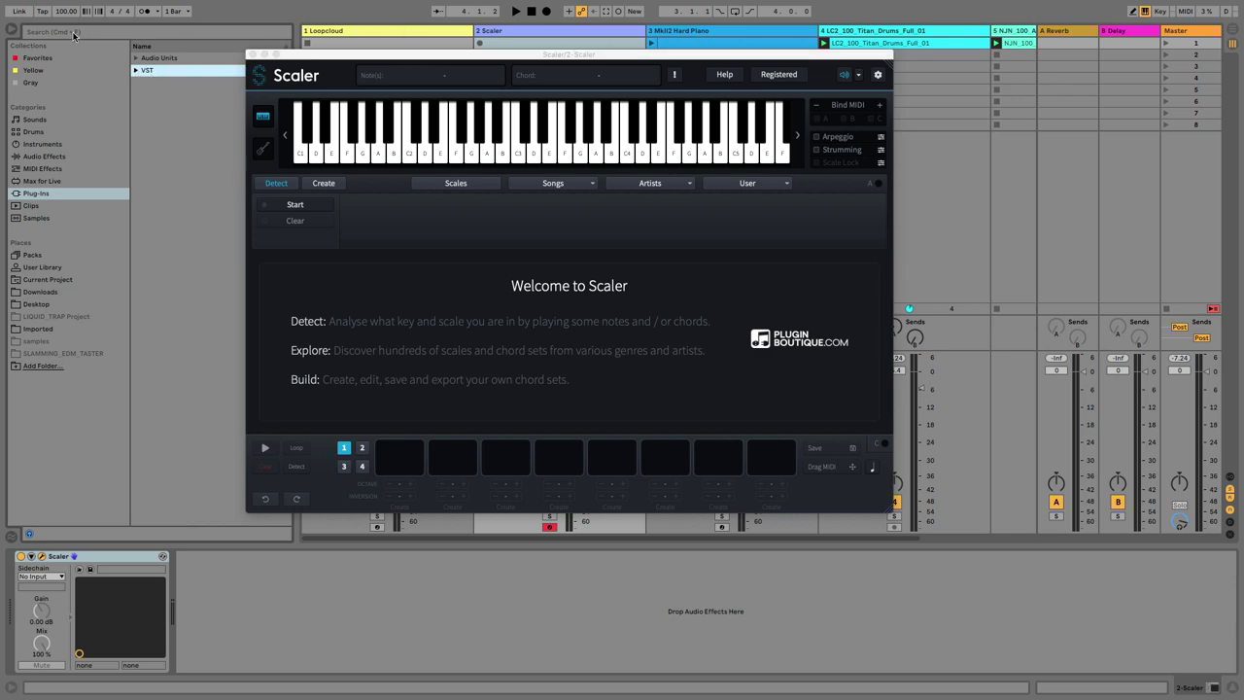
left_click(11, 33)
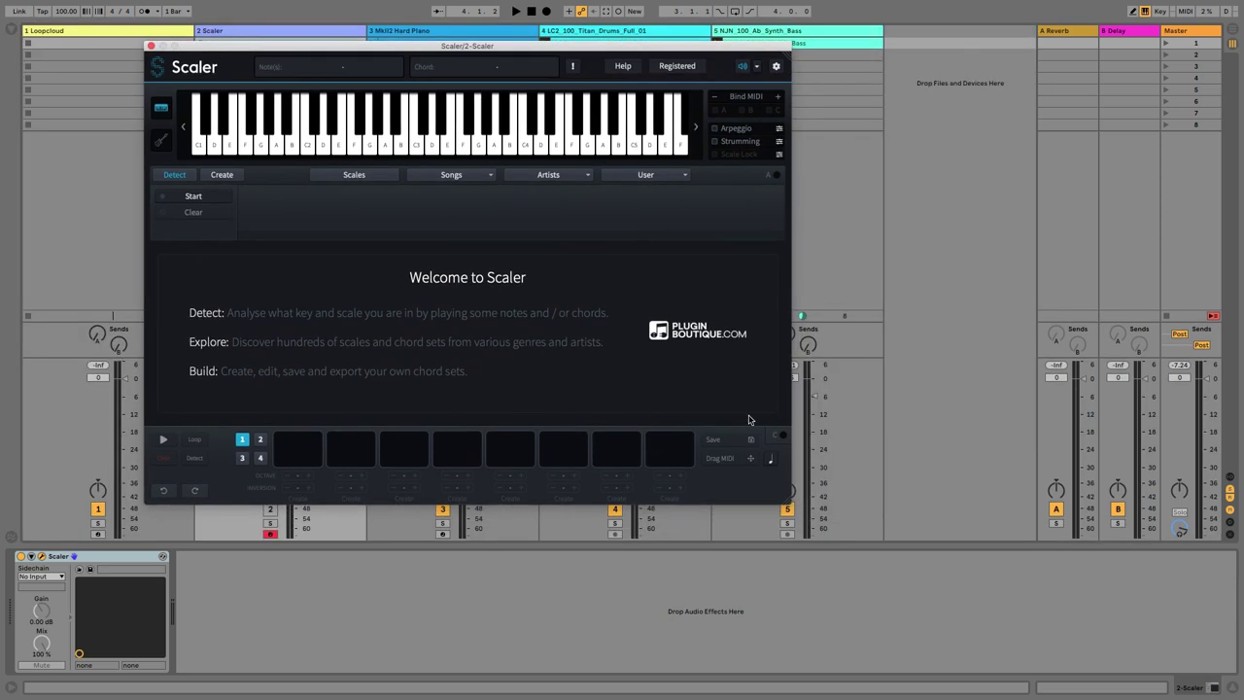
left_click_drag(783, 501, 966, 626)
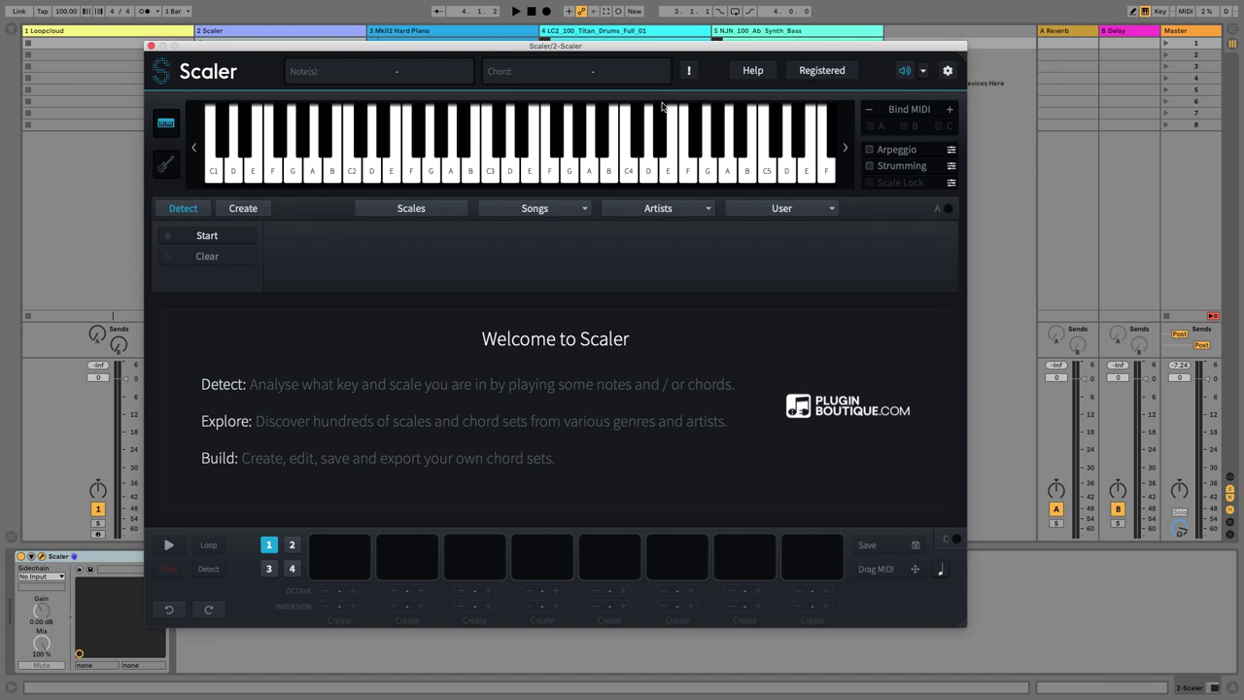
left_click_drag(562, 49, 527, 55)
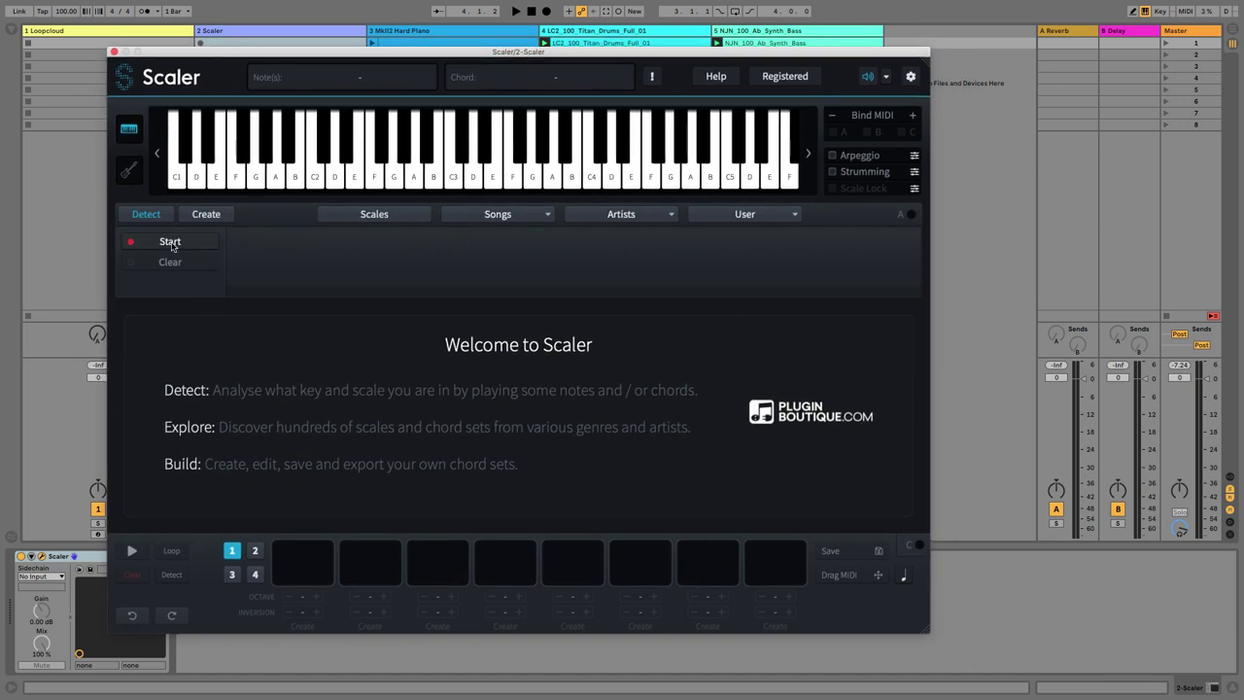
- Filter Scaler's scale list to the note G#/Ab and select the Minor scale
left_click(379, 217)
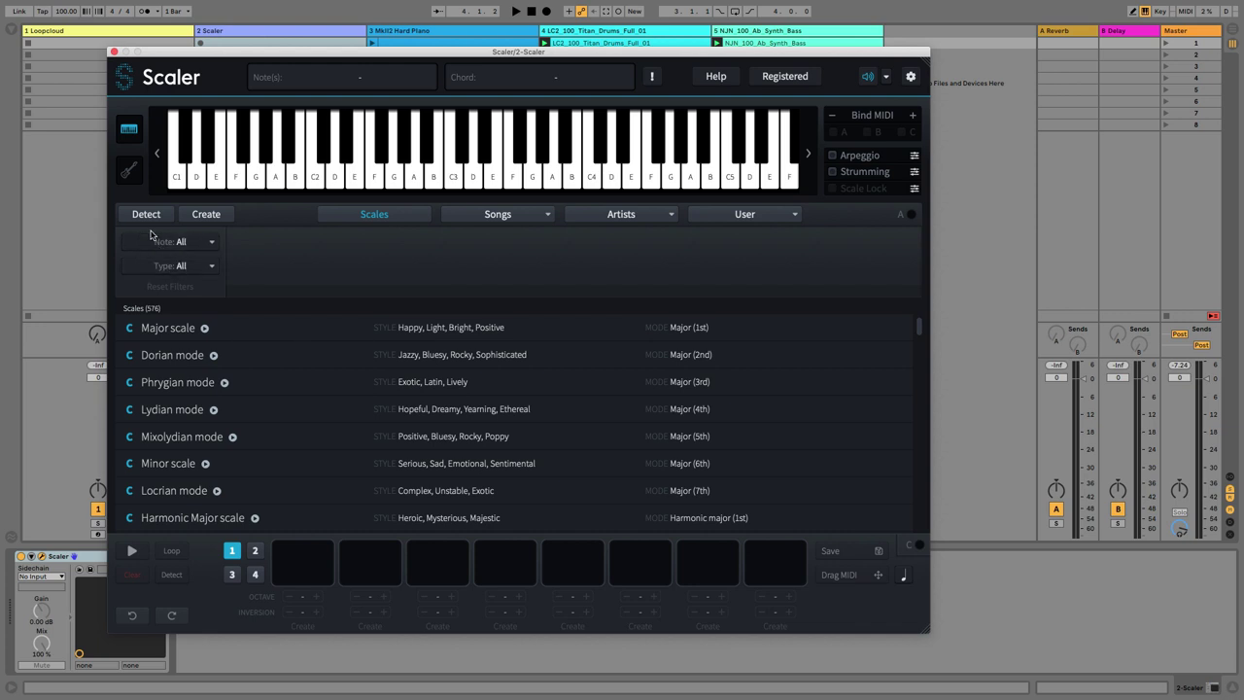
left_click(201, 244)
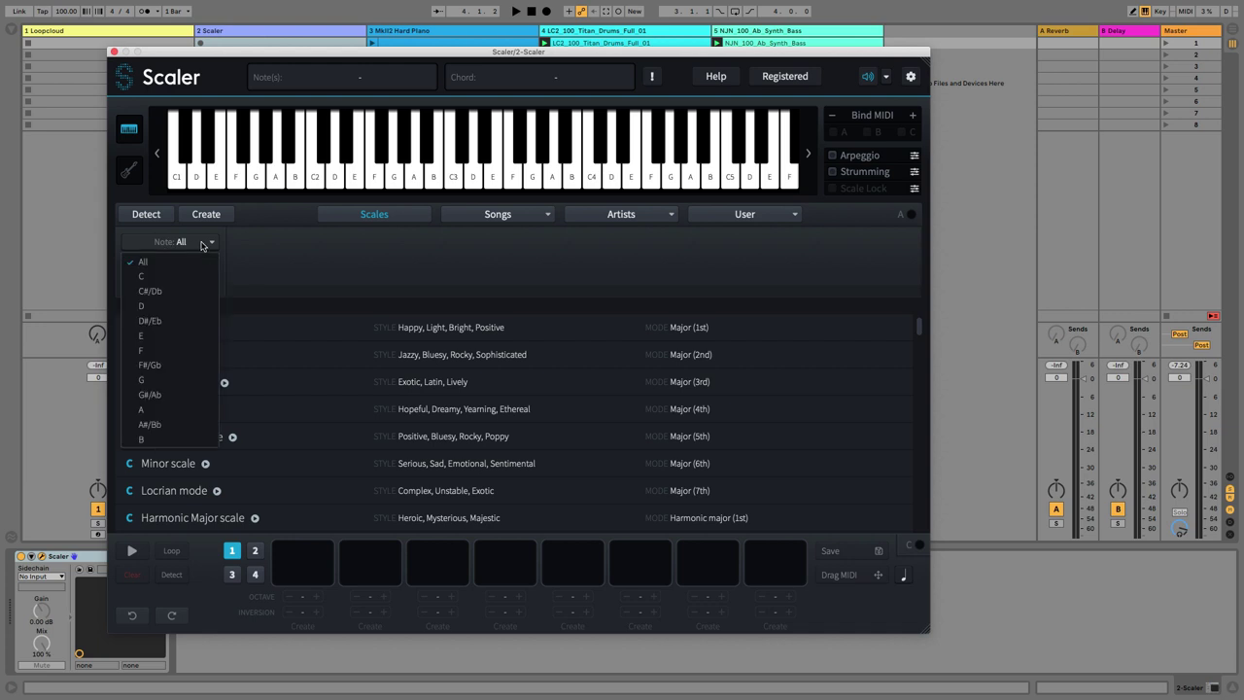
left_click(150, 394)
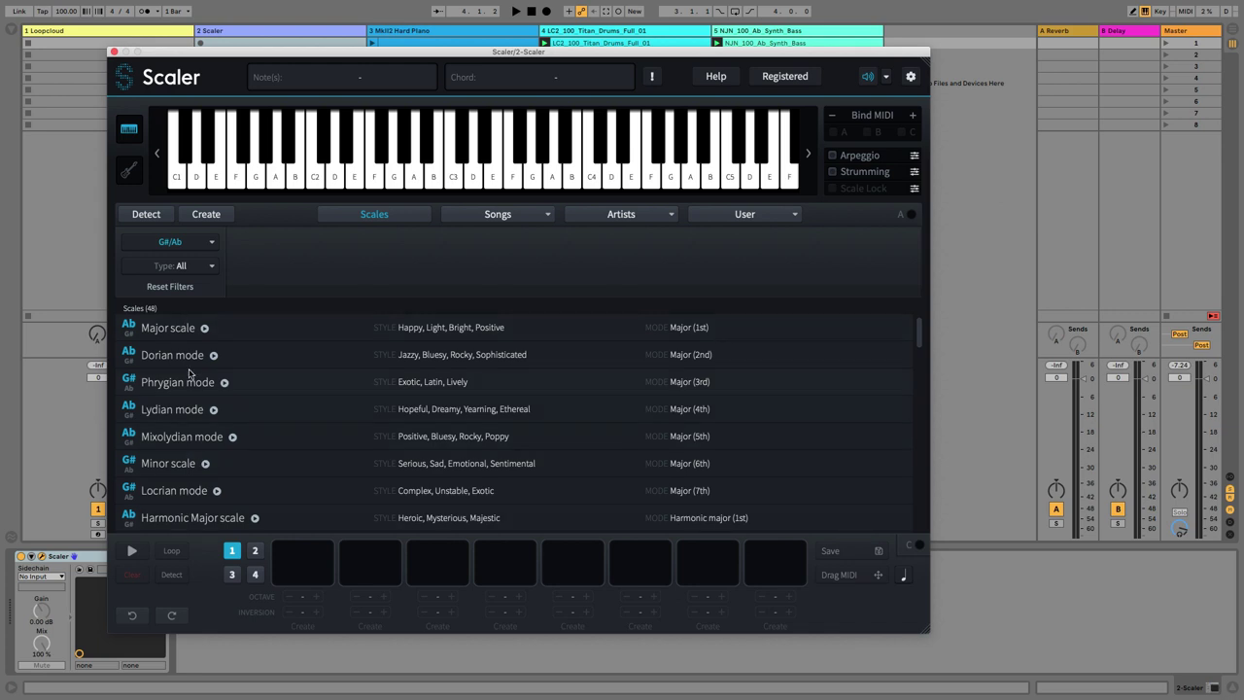
left_click(165, 466)
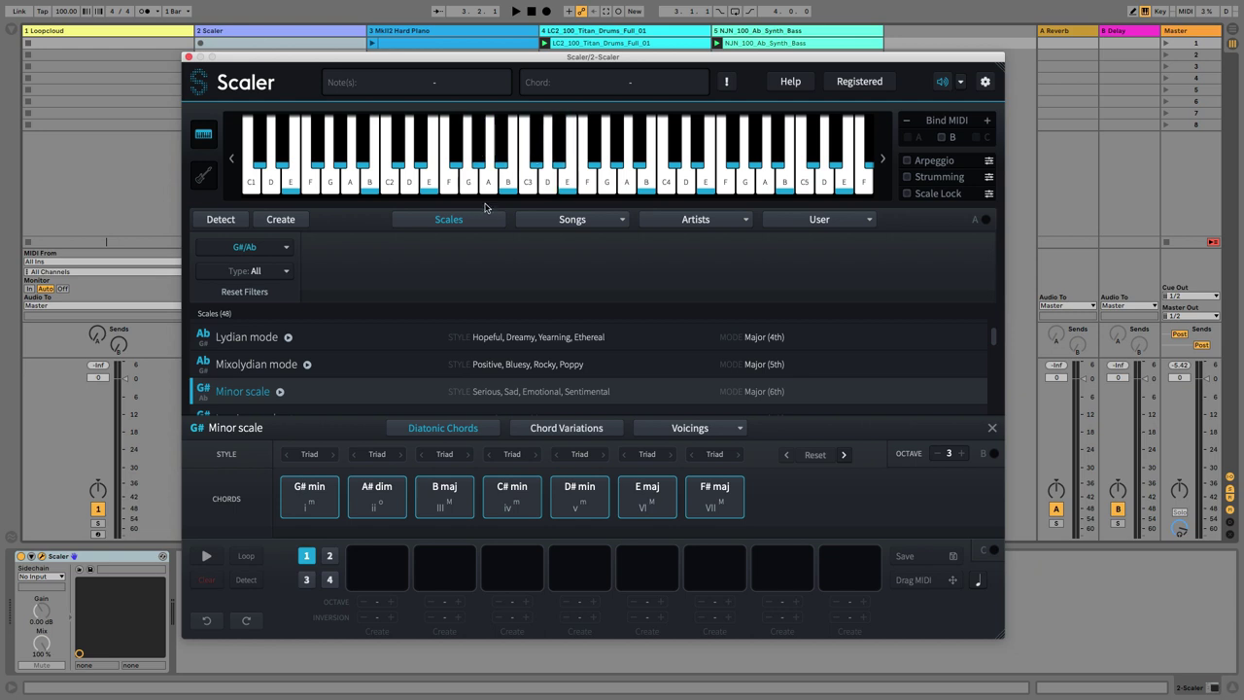
- Play the notes of the G# minor scale on Scaler's on-screen keyboard, starting from G#2, over the running loops
left_click(480, 166)
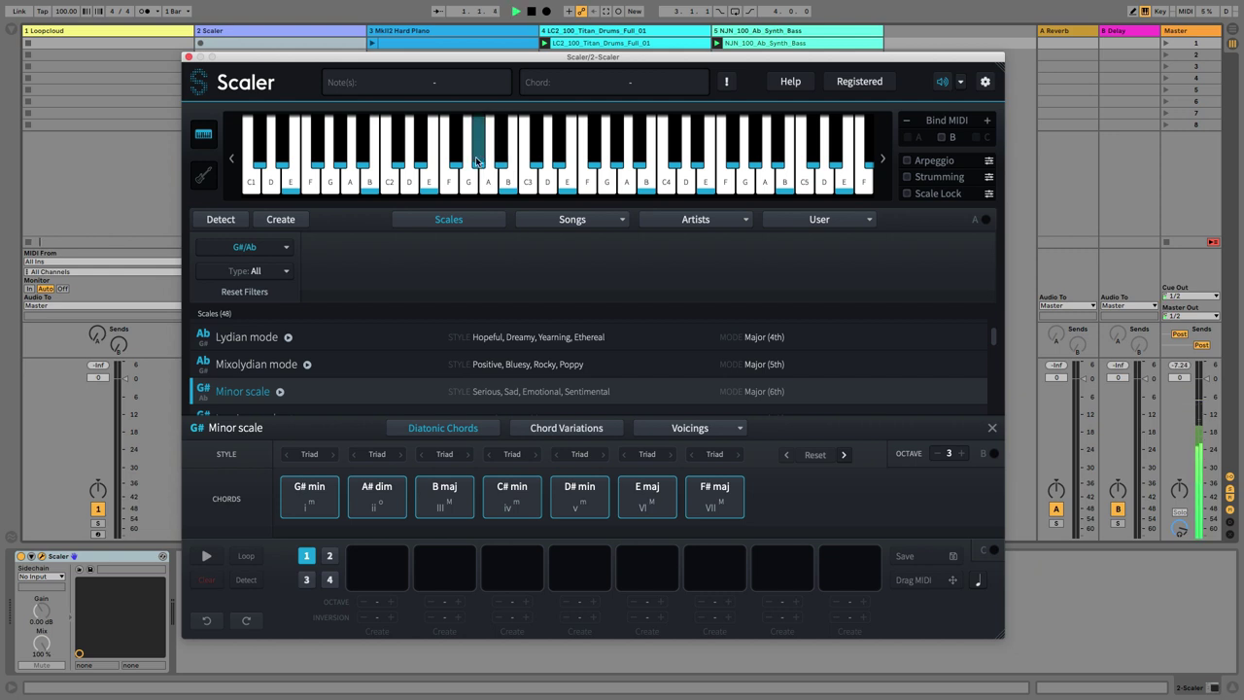
left_click(477, 161)
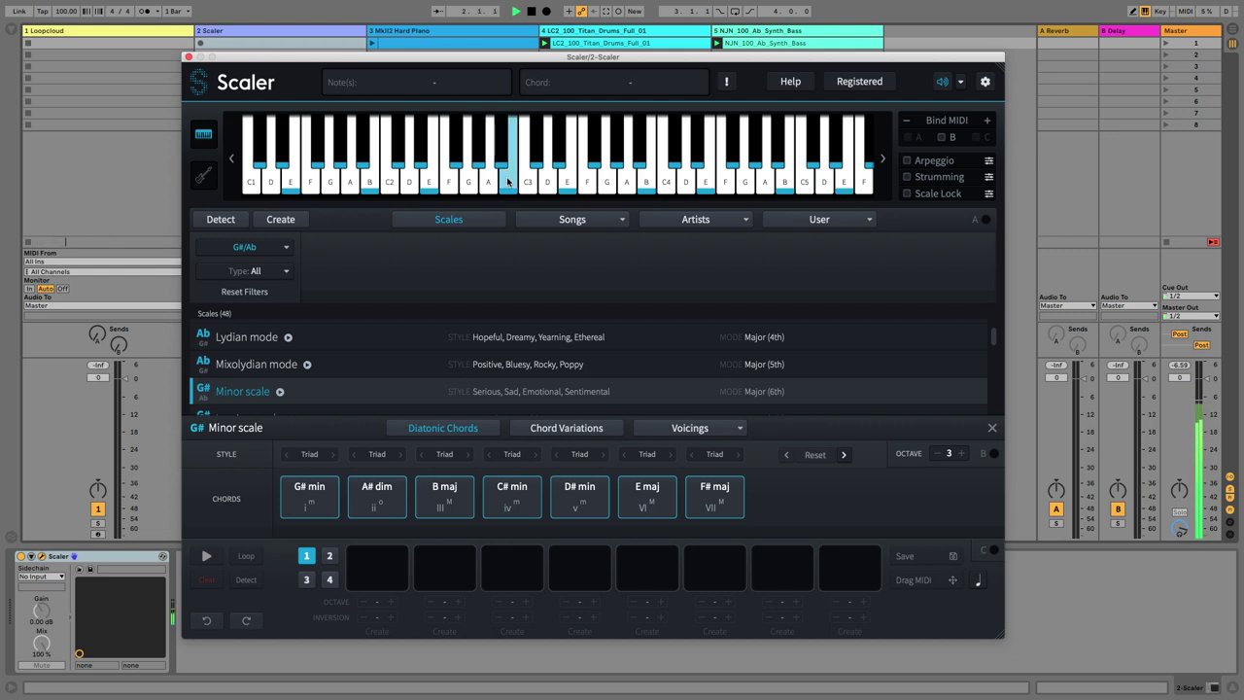
left_click(539, 162)
left_click(561, 163)
left_click(569, 176)
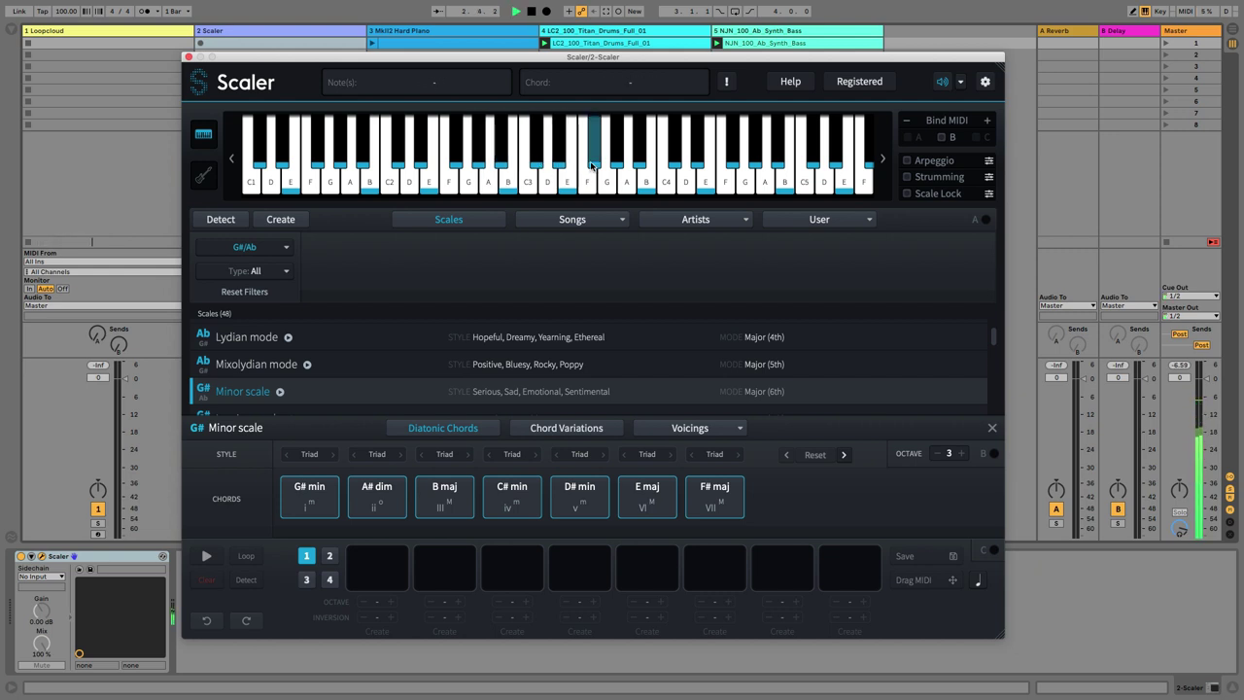
left_click(596, 164)
left_click(479, 161)
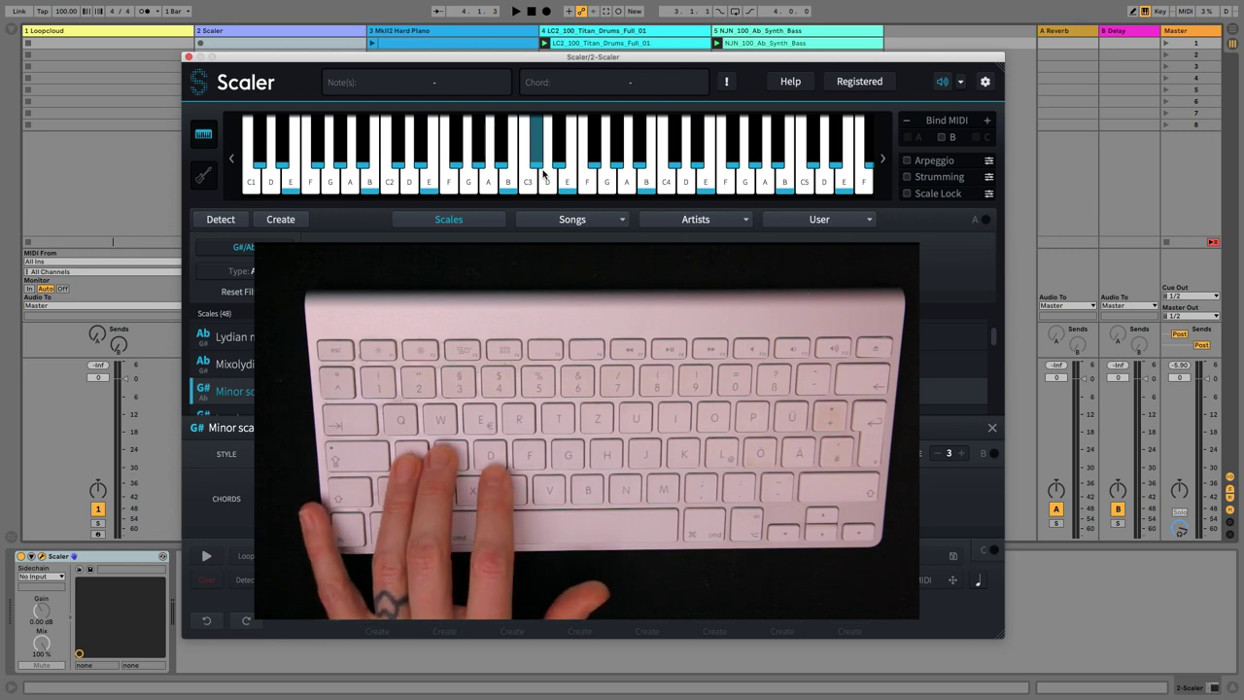
- Try out notes in Scaler with the computer keyboard, and enable Scale Lock for the G# minor scale
key("a")
key("s")
key("d")
key("f")
key("g")
key("f")
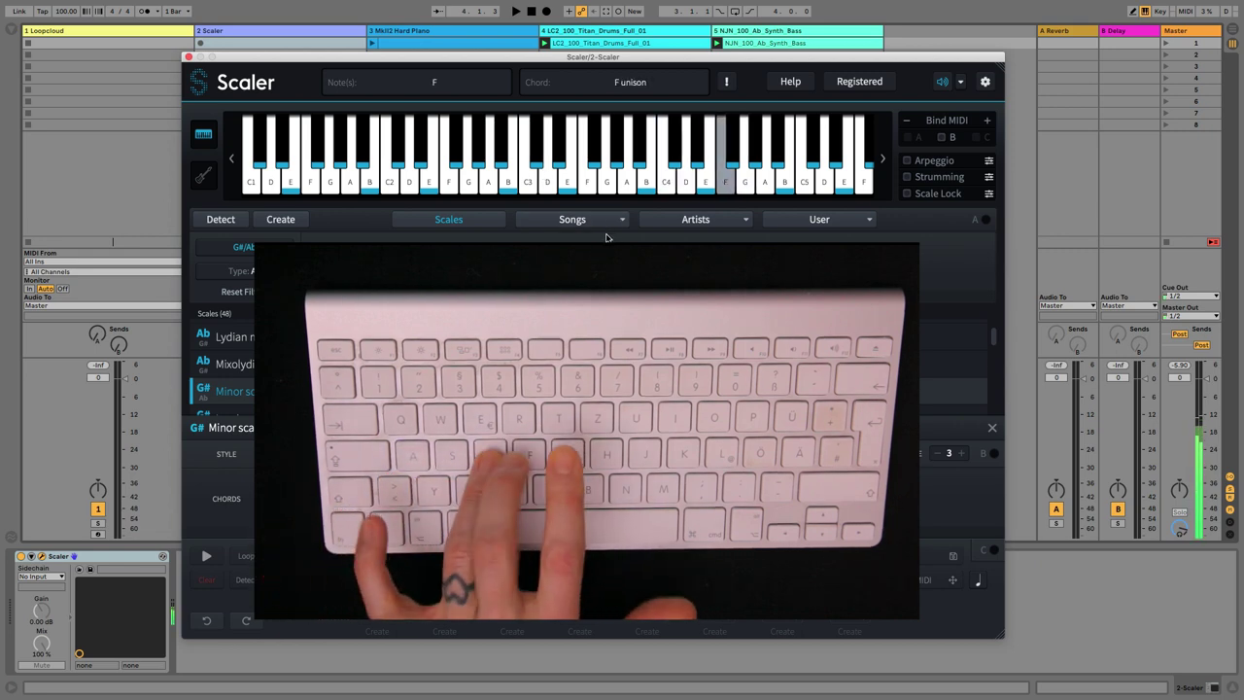
key("d")
key("s")
key("a")
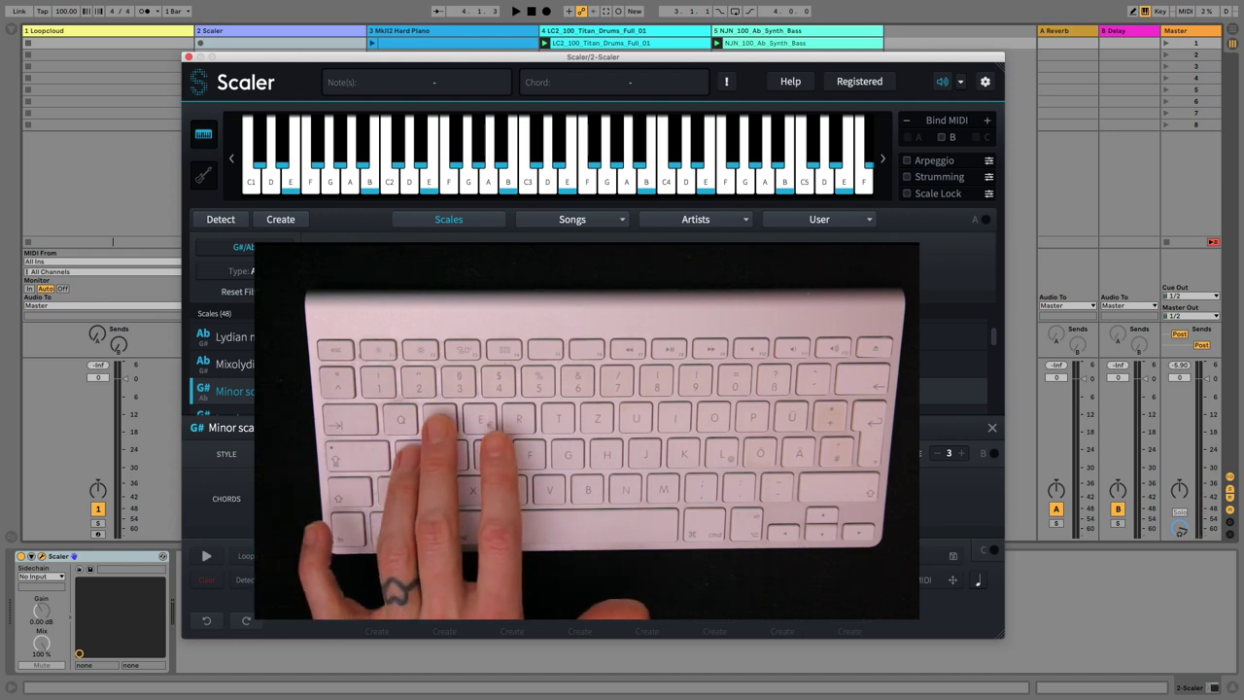
key("a")
key("s")
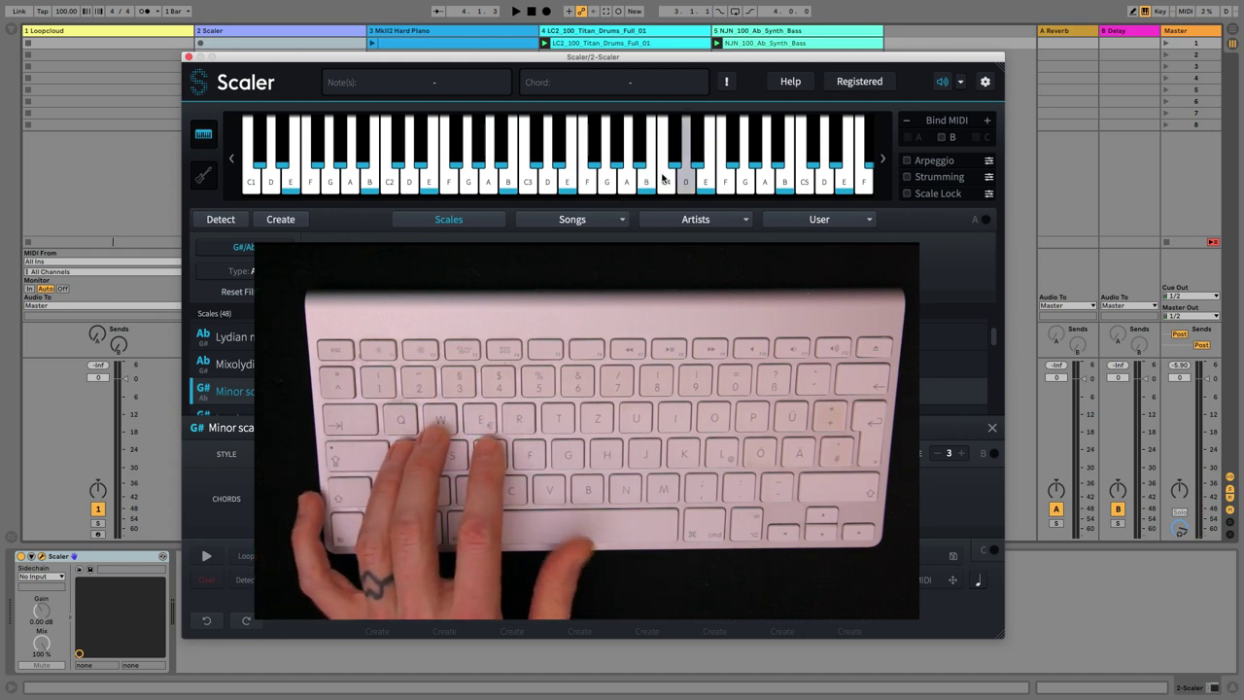
key("a")
key("s")
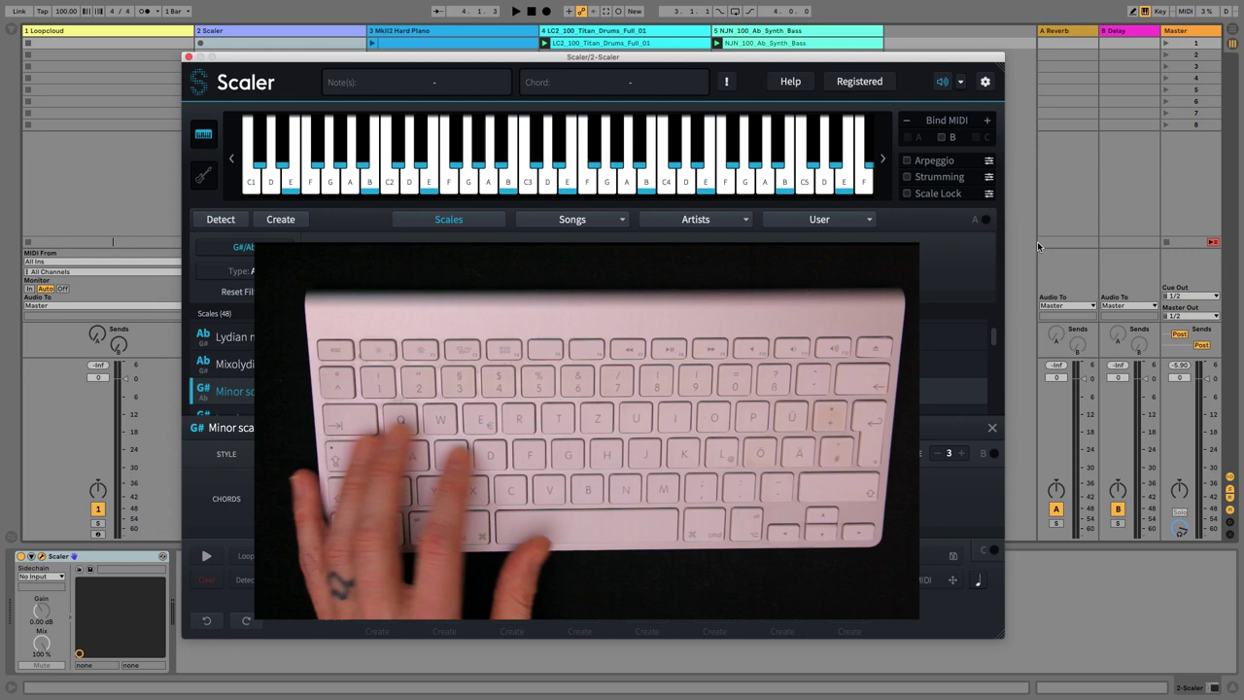
left_click(913, 194)
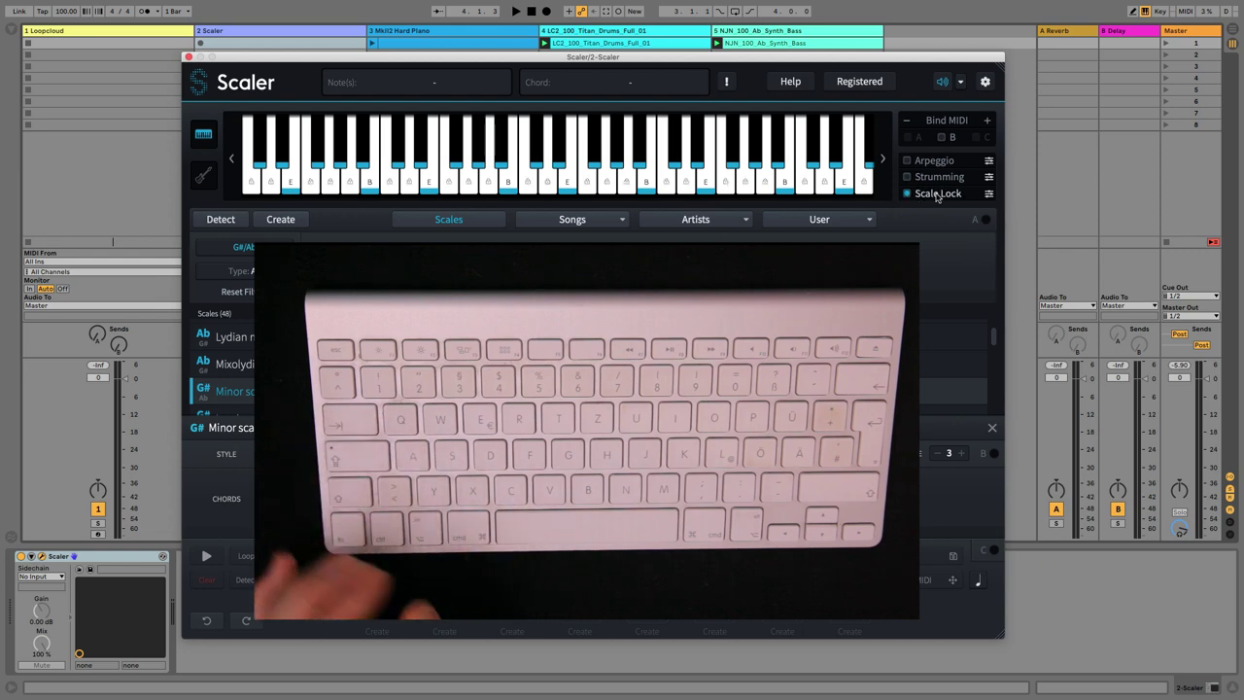
- Try out ascending notes from the computer keyboard in Scaler with Scale Lock restricted to the G# minor scale notes
key("a")
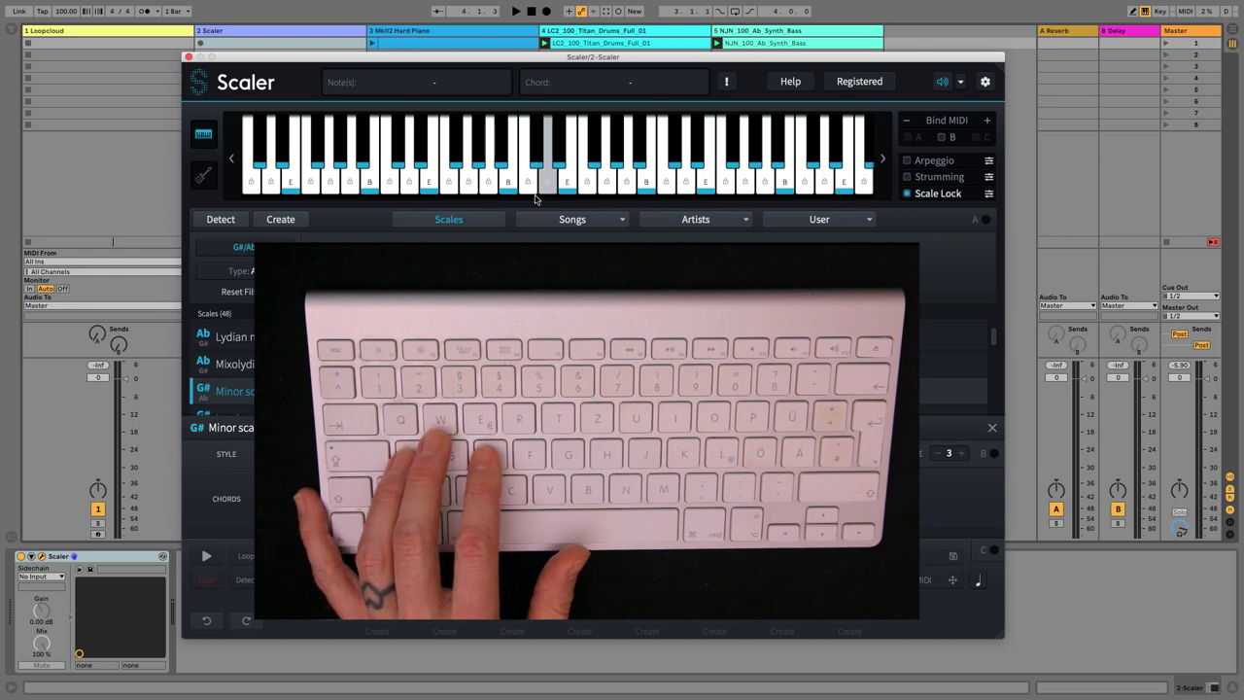
key("s")
key("d")
key("f")
key("g")
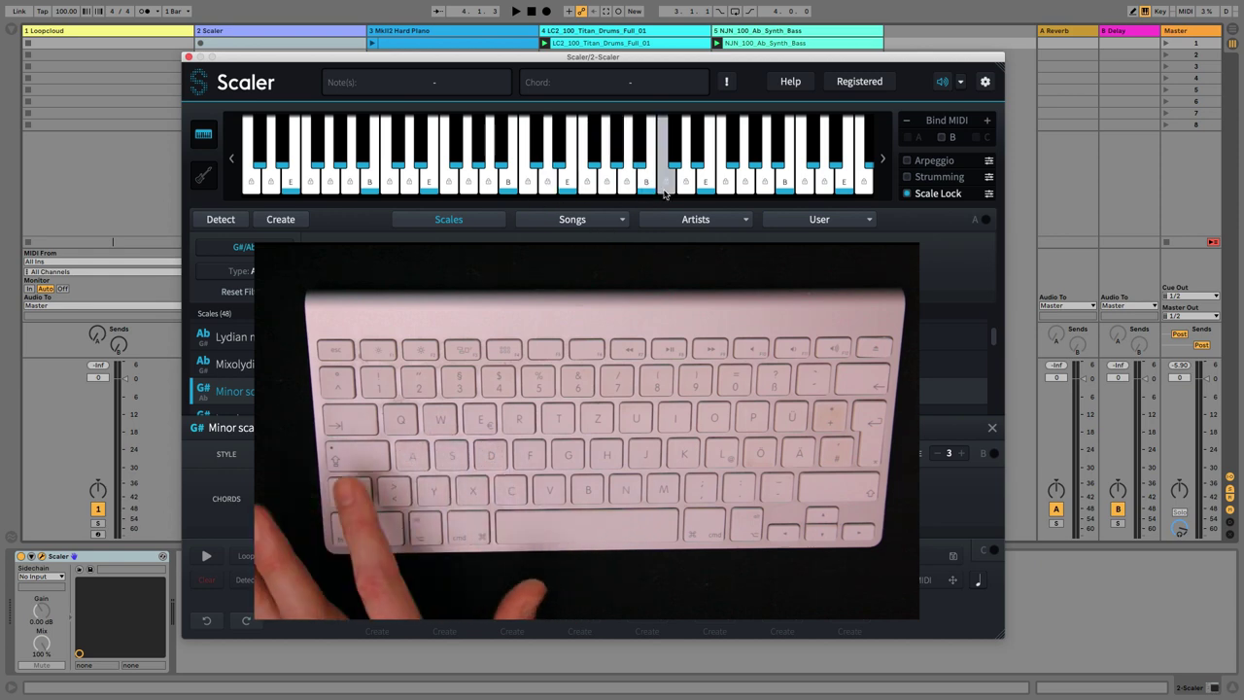
key("a")
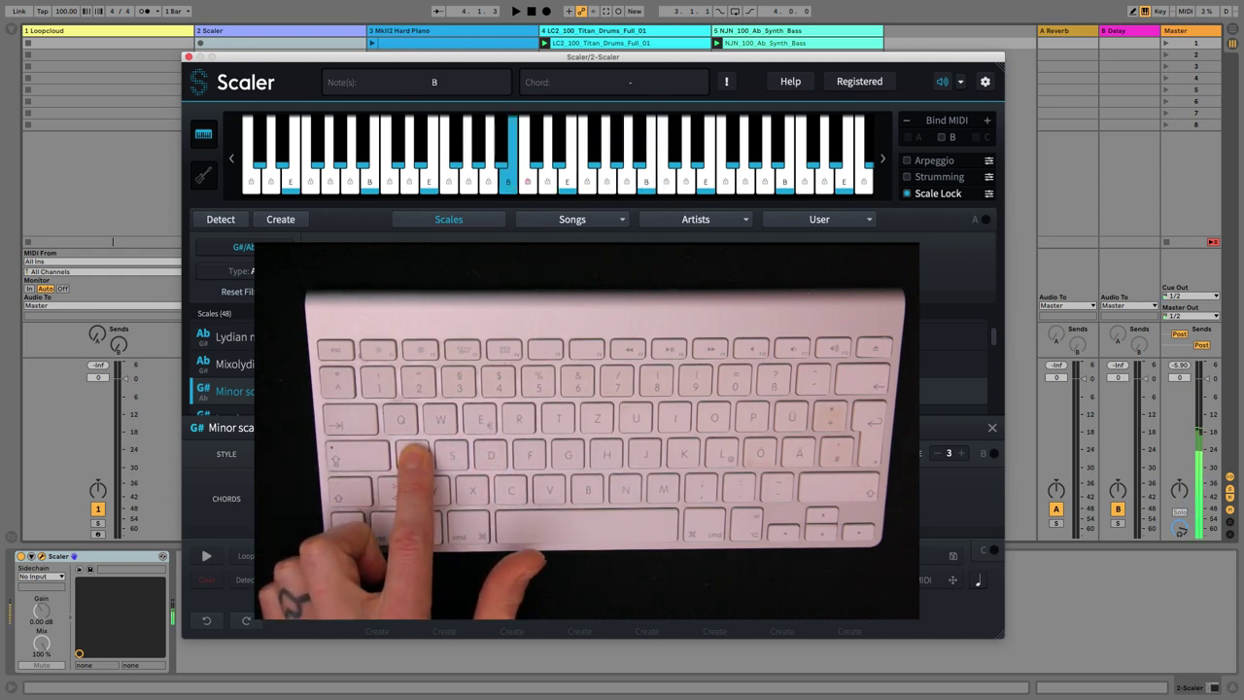
key("a")
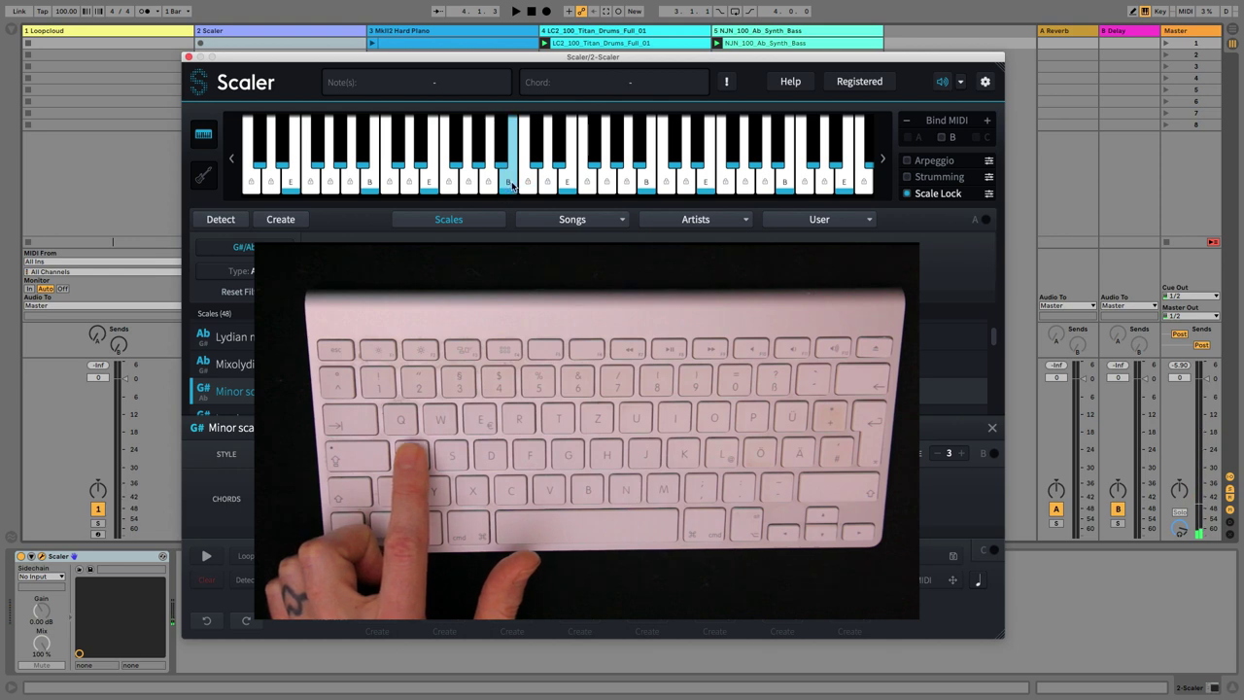
key("s")
key("s")
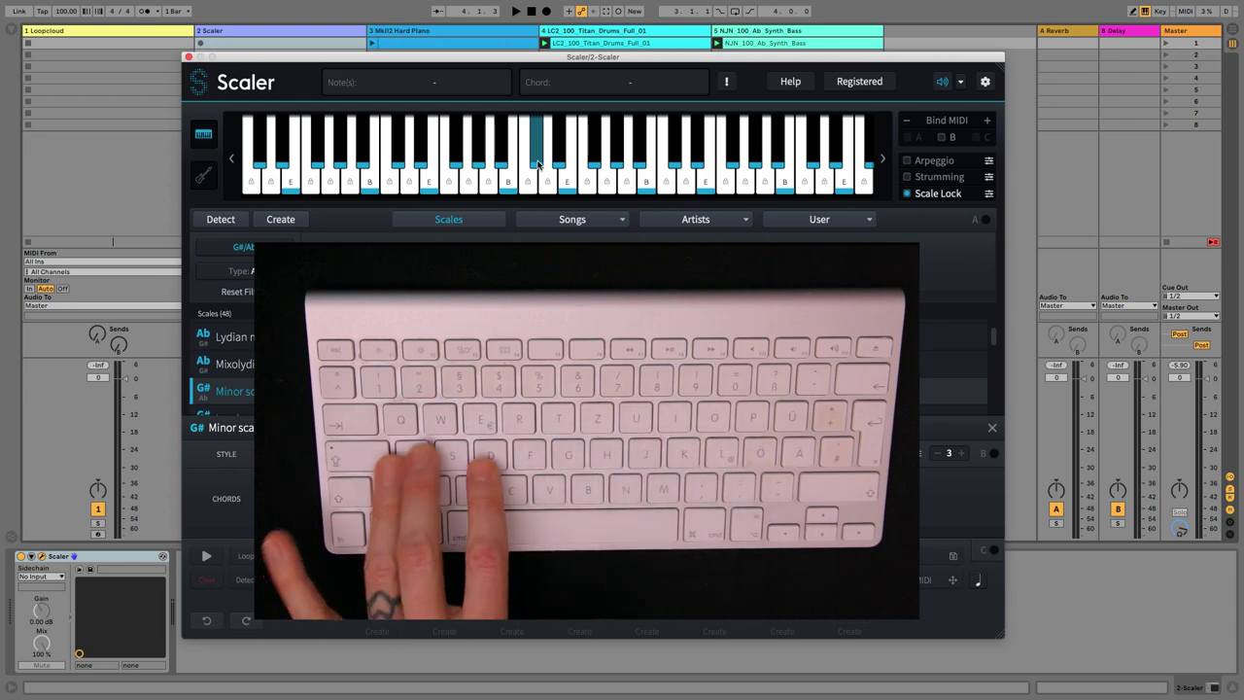
key("a")
key("s")
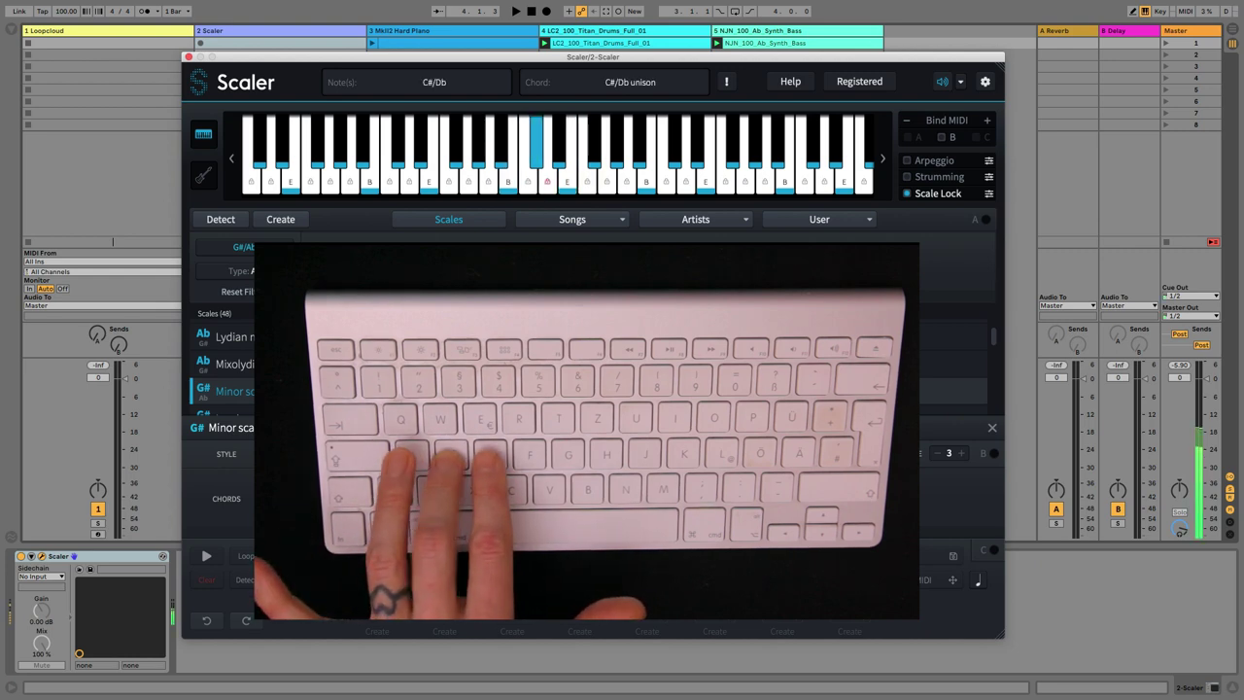
key("d")
key("f")
key("g")
key("h")
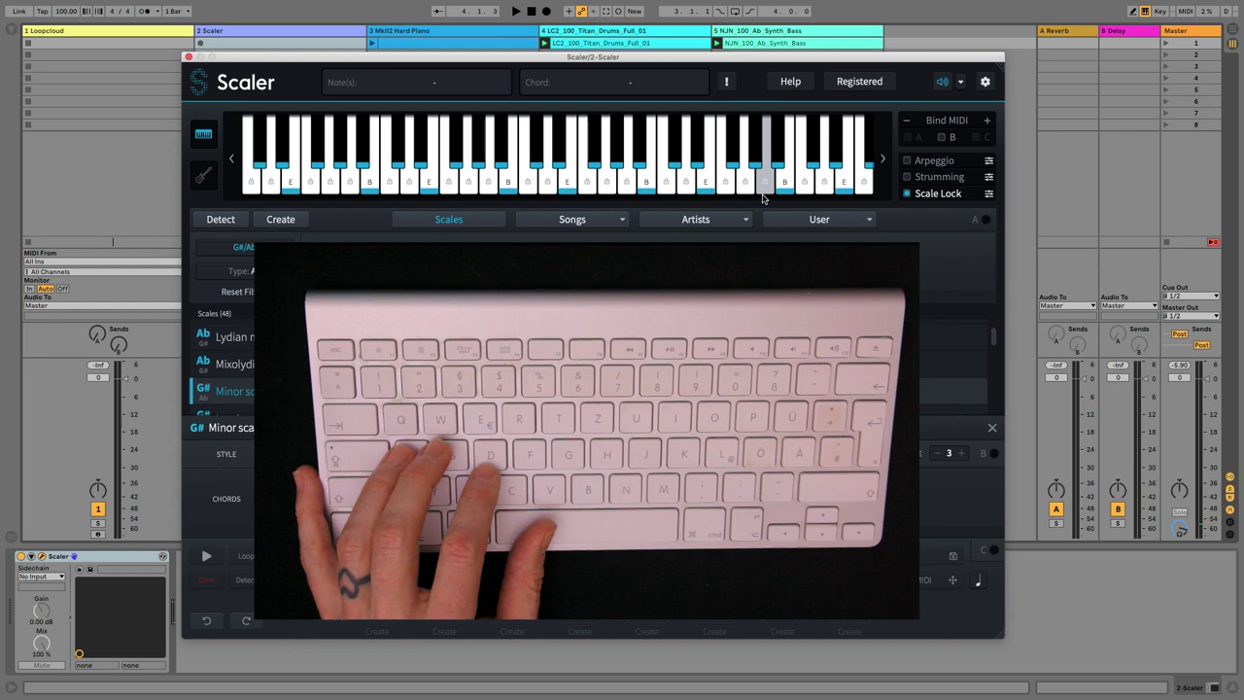
- Set Scale Lock to White Keys Only and play the root G# and then the ascending G# minor scale with the computer keyboard
left_click(988, 196)
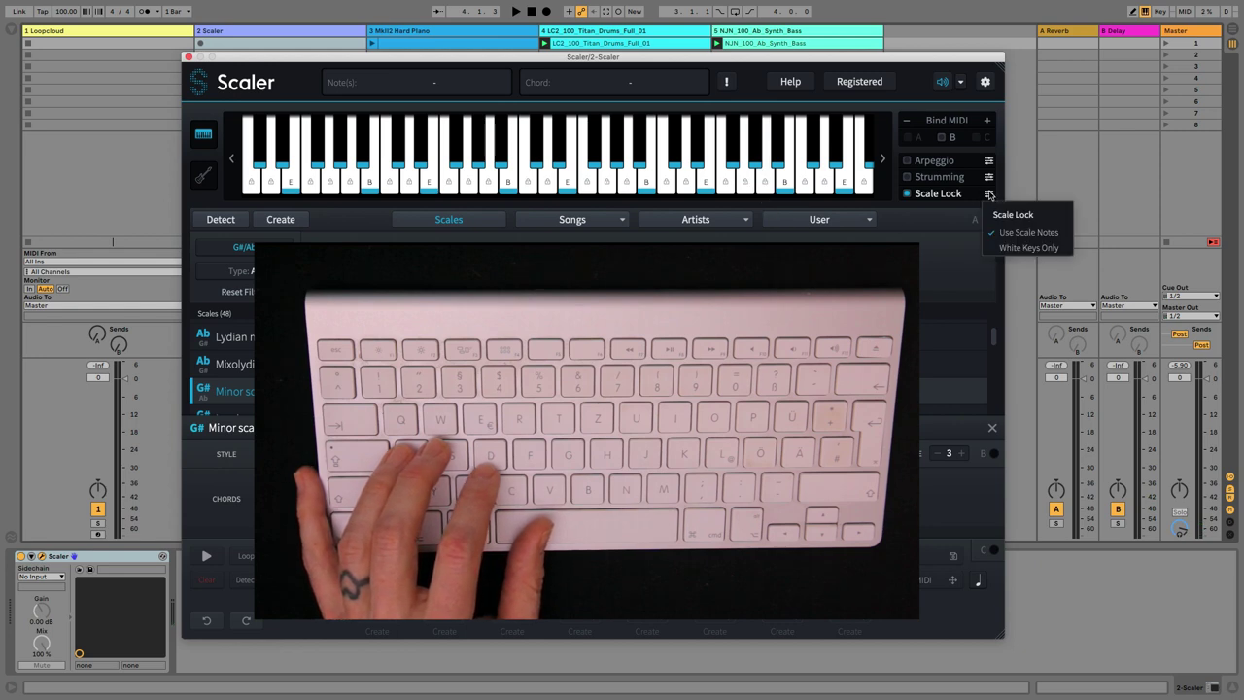
left_click(1026, 251)
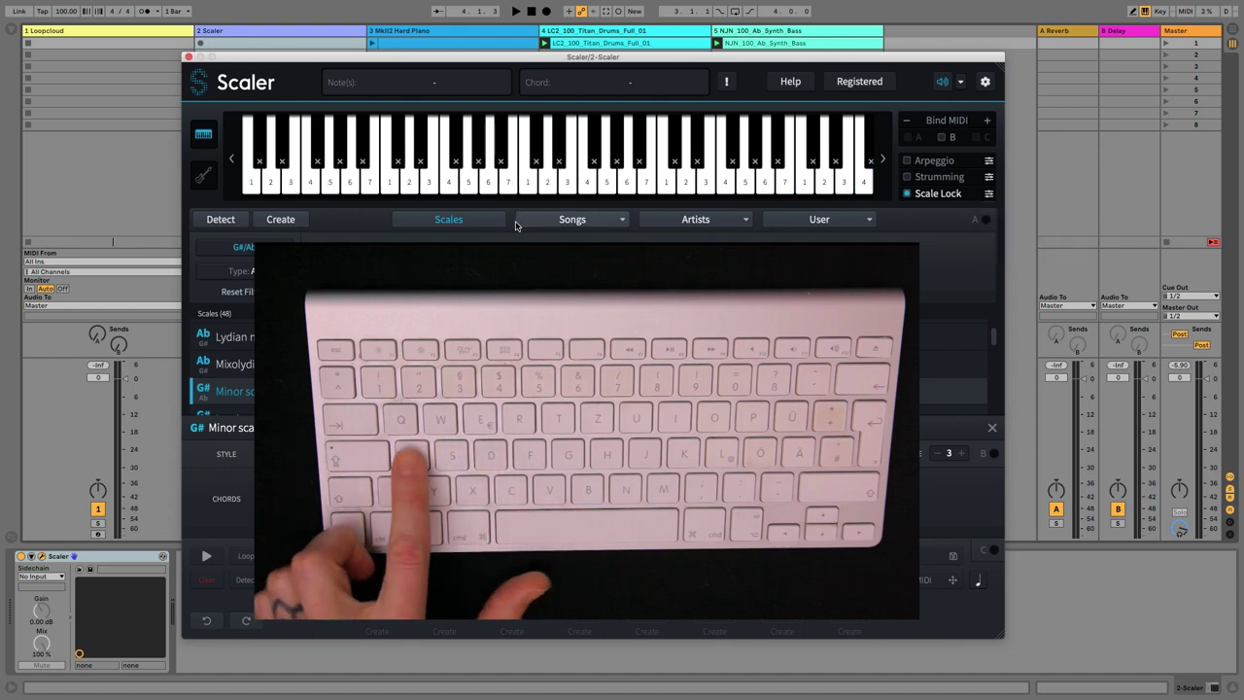
key("a")
key("a")
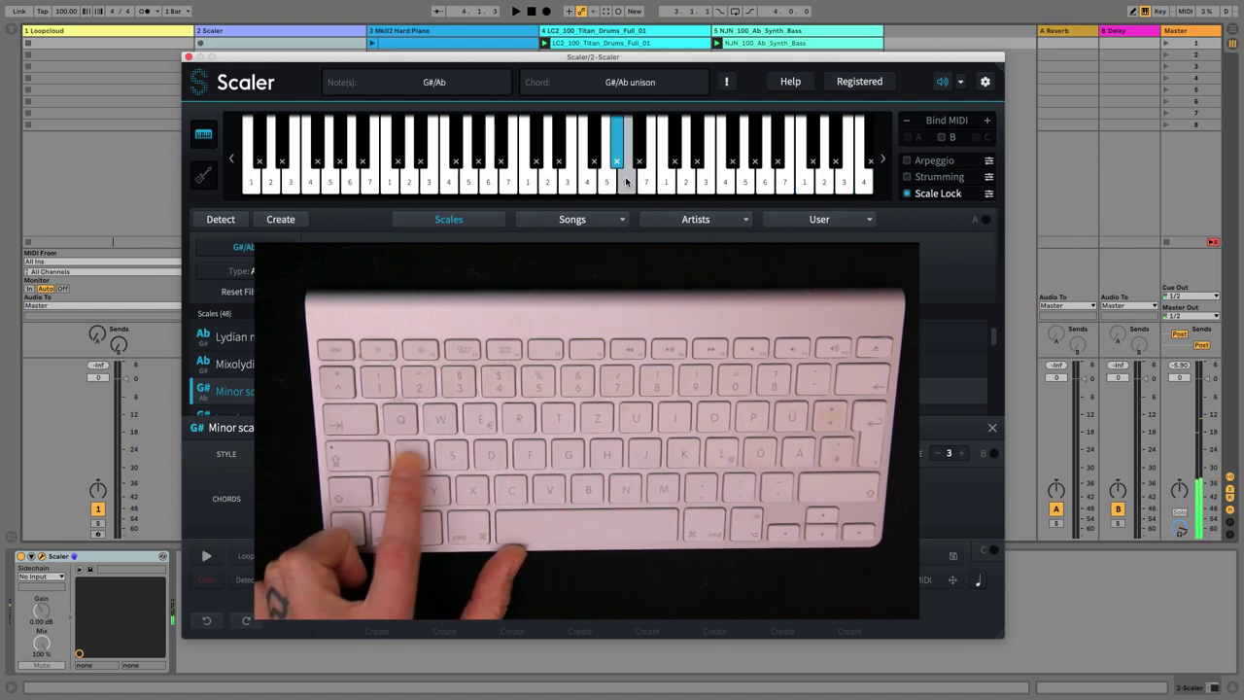
key("a")
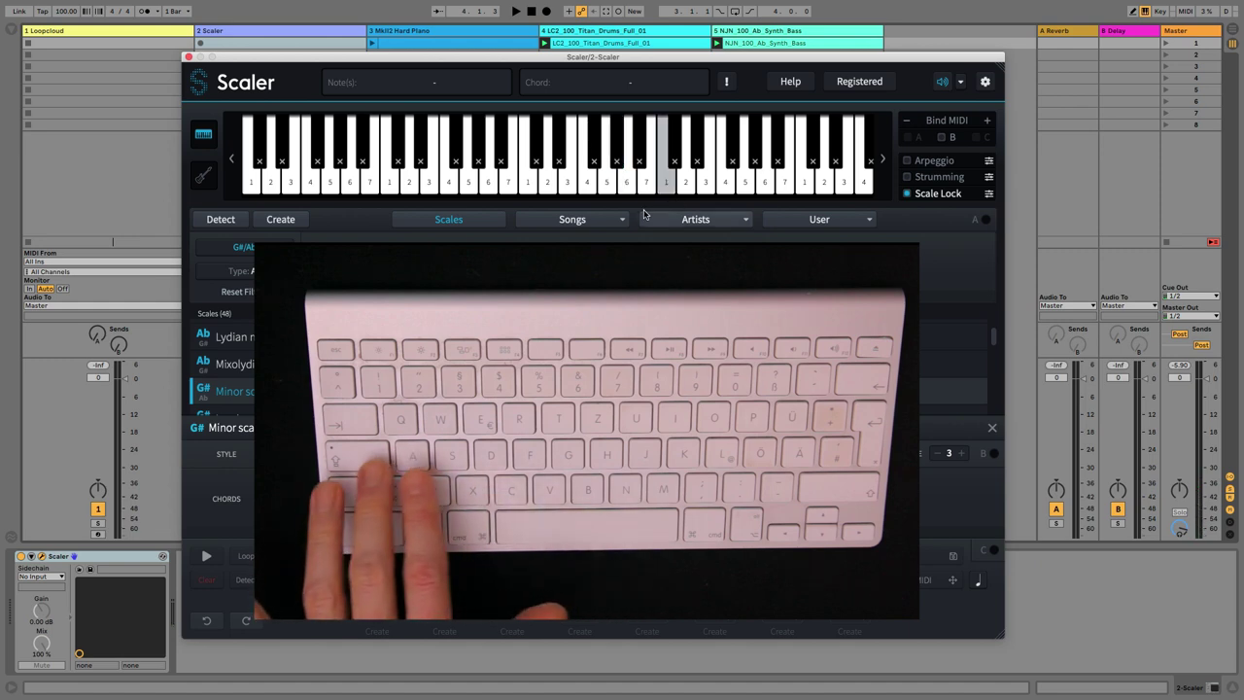
key("a")
key("s")
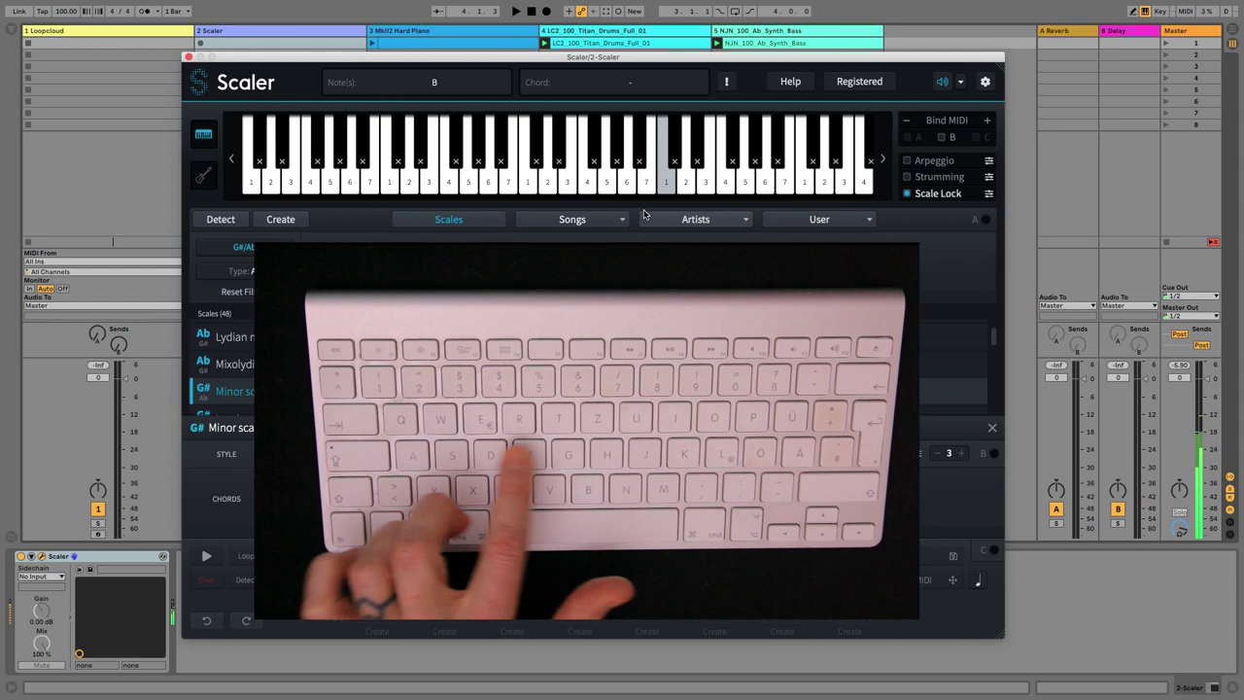
key("f")
key("g")
key("h")
key("j")
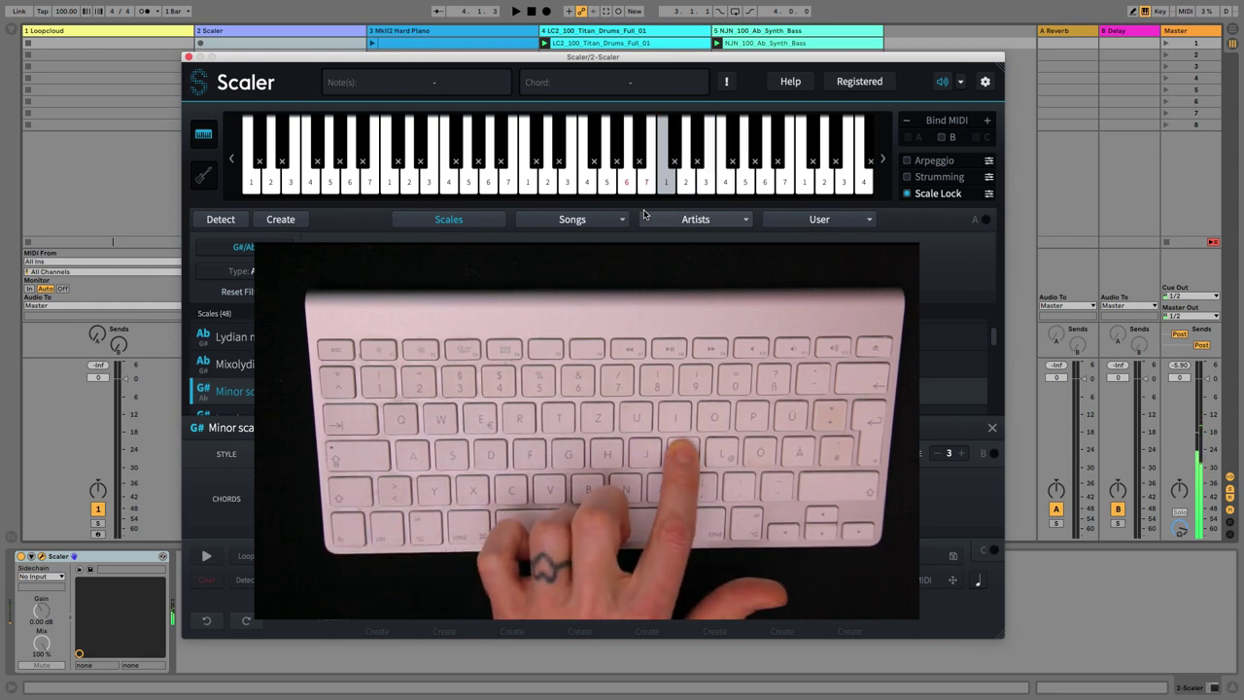
key("k")
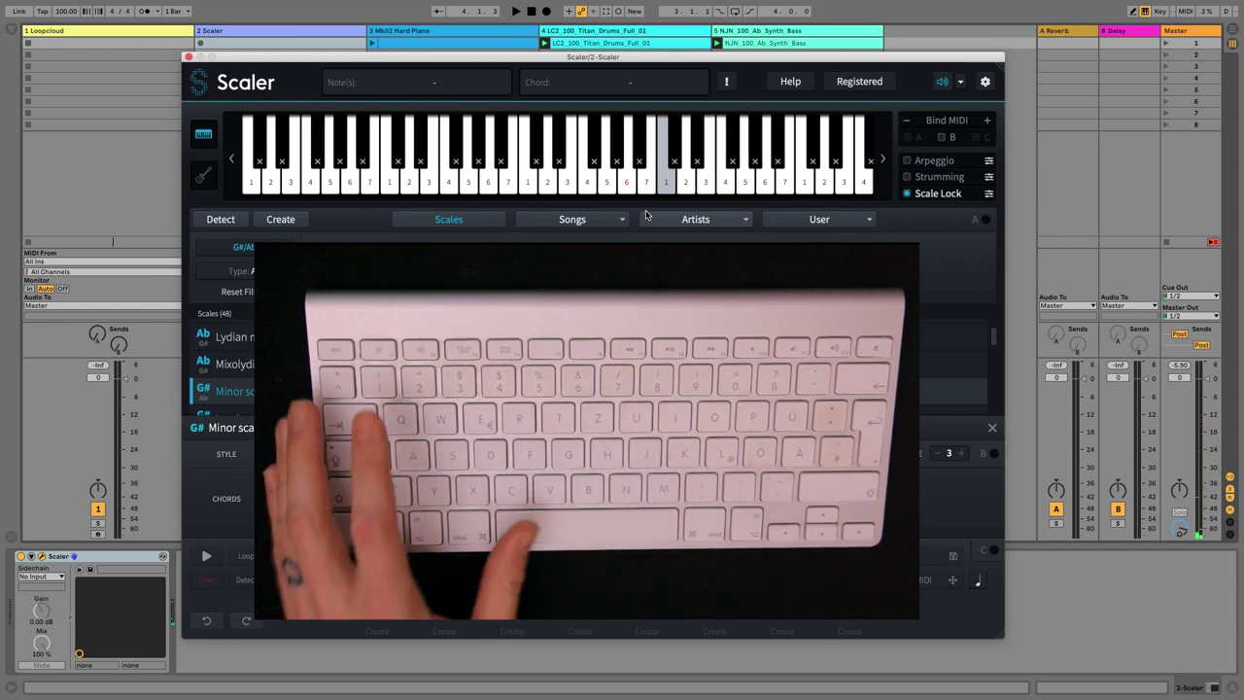
- Start playback of the drum and bass loops and play the G# minor scale up and down over them in Scaler
left_click(962, 43)
key("a")
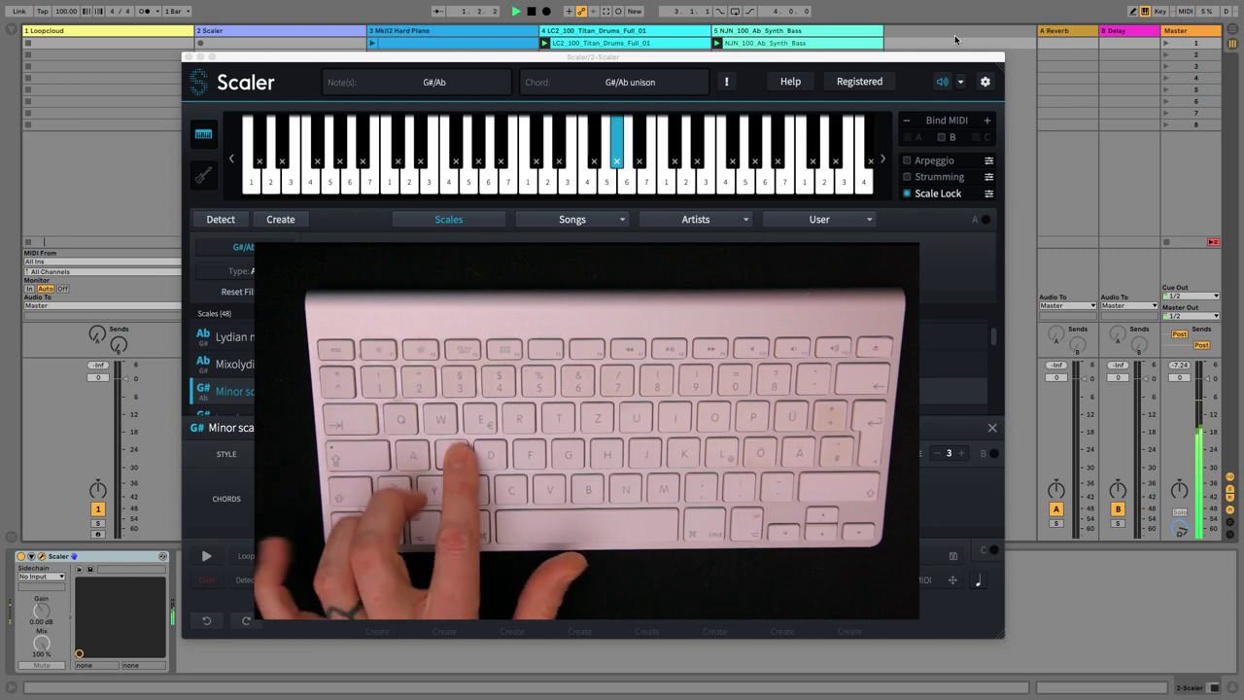
key("s")
key("d")
key("f")
key("g")
key("h")
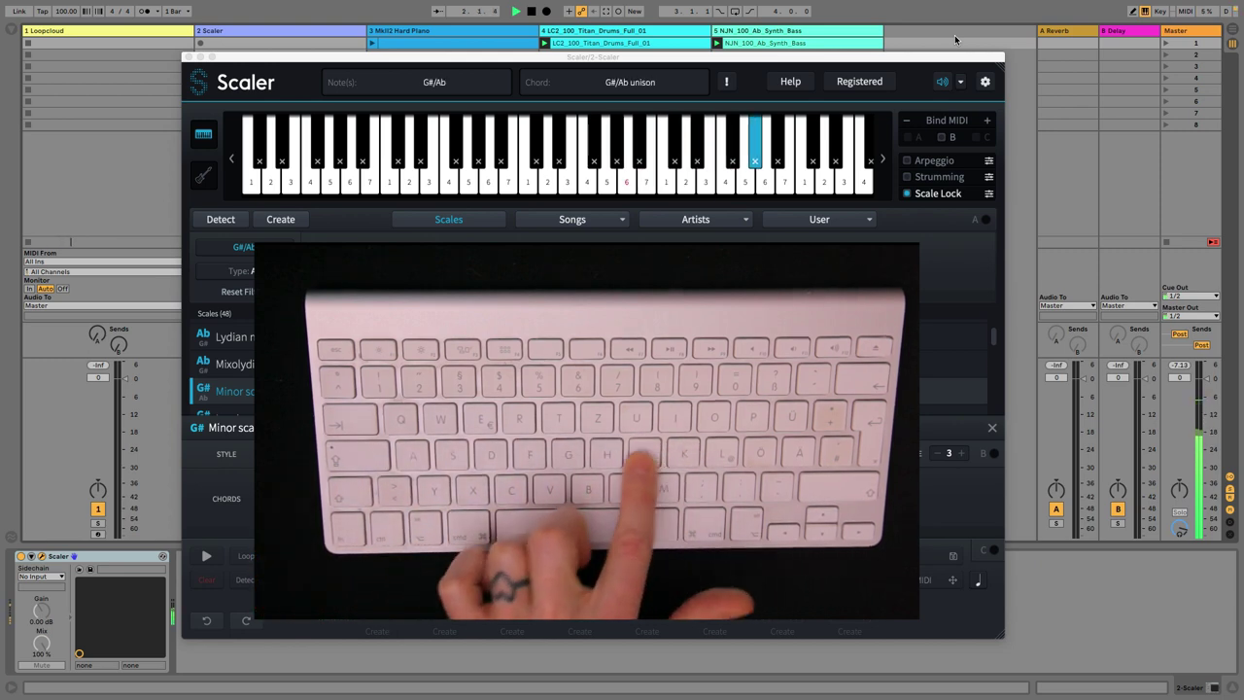
key("j")
key("h")
key("g")
key("f")
key("d")
key("s")
key("a")
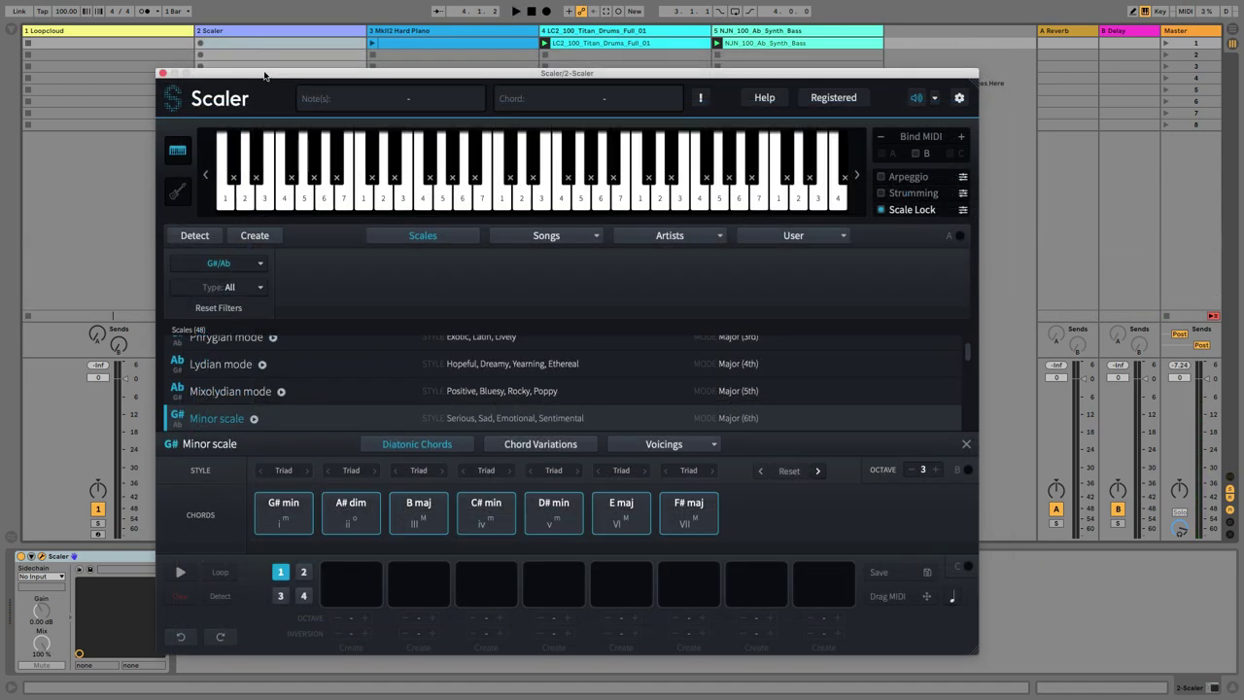
- Move the Scaler window aside and close it, and show the tracks' input and output routing section
left_click_drag(264, 75, 193, 150)
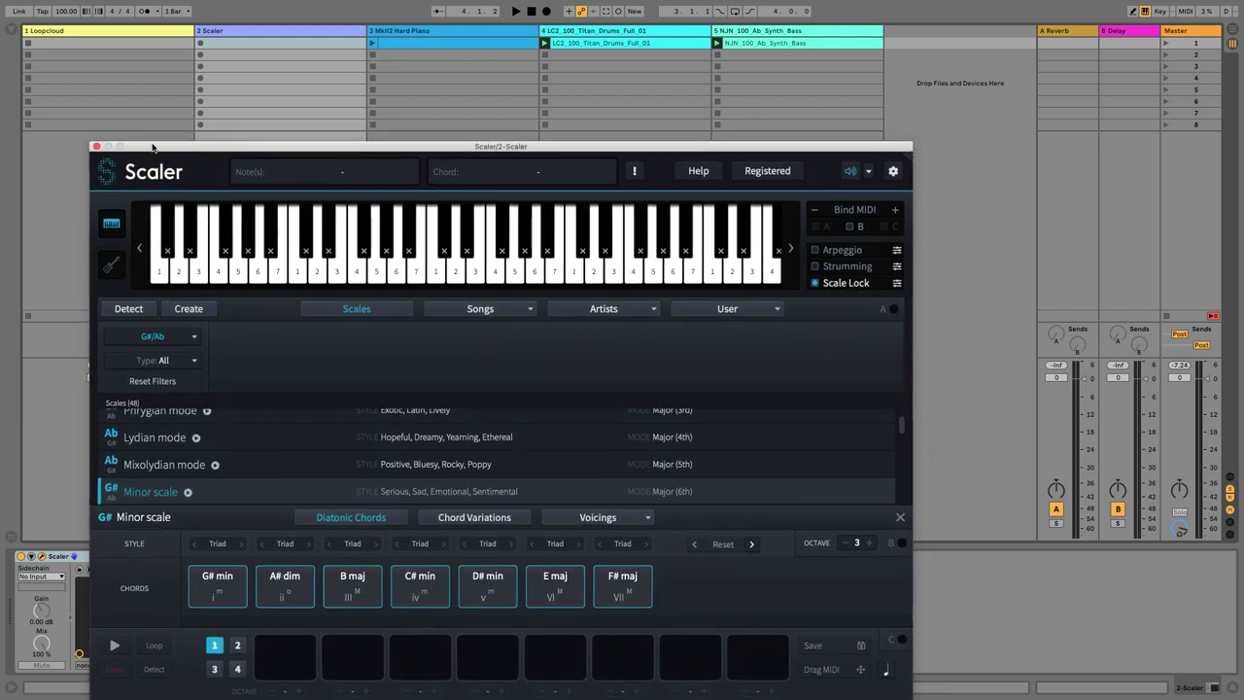
left_click(95, 145)
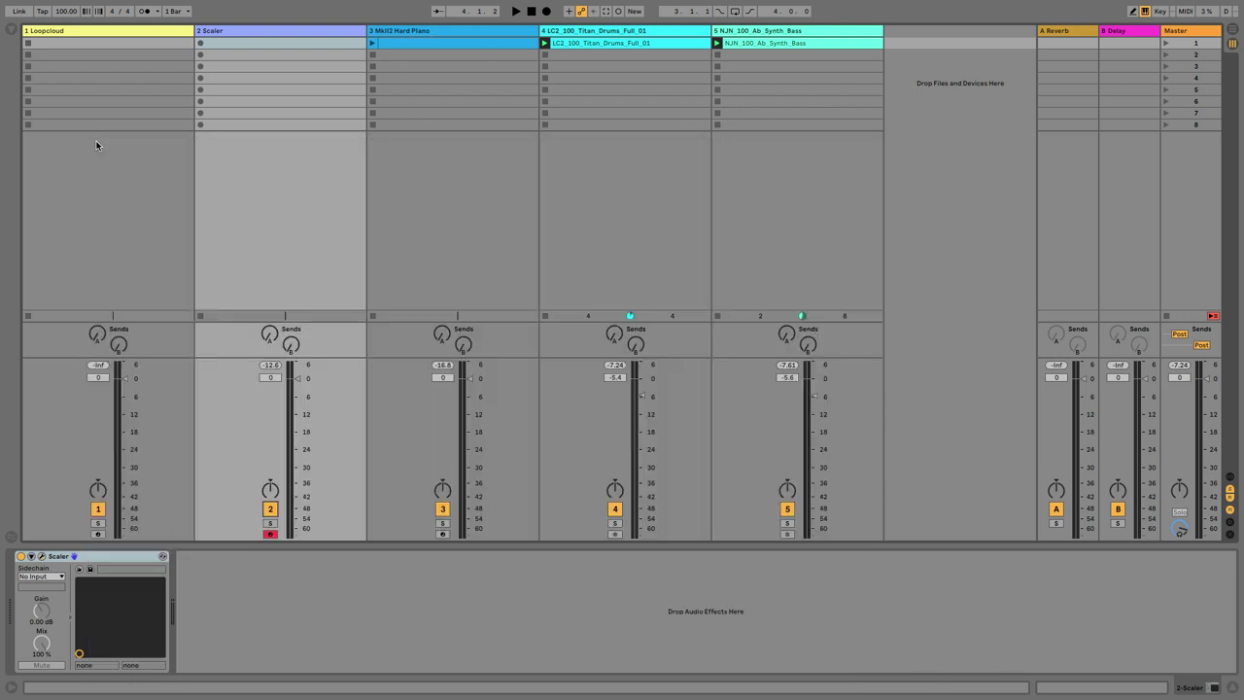
left_click(1229, 477)
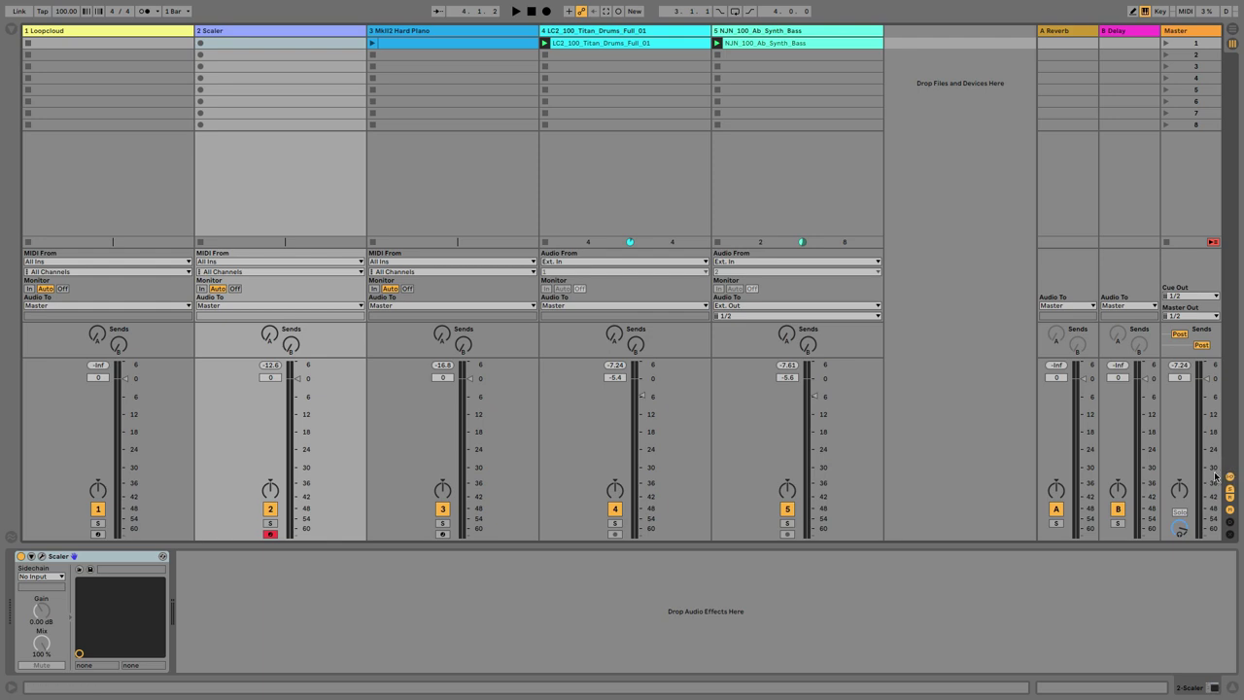
- Set the MkII Hard Piano track's MIDI input source to 2-Scaler and its input channel to Scaler
left_click(388, 262)
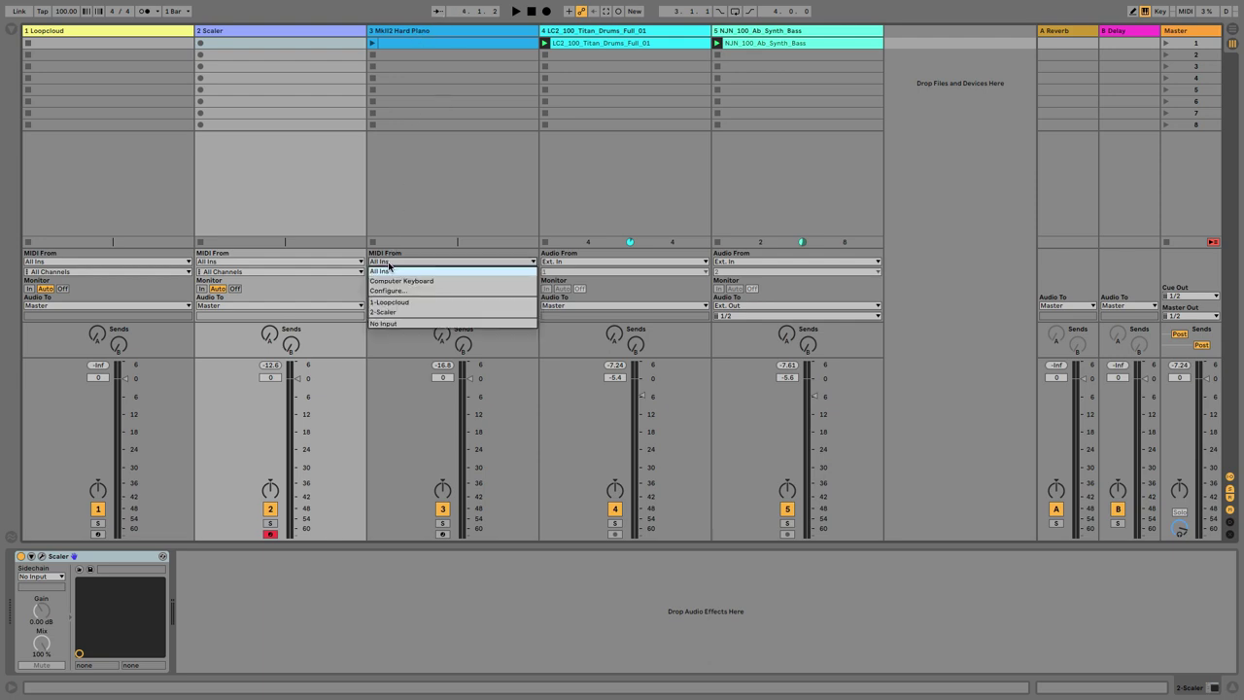
left_click(404, 312)
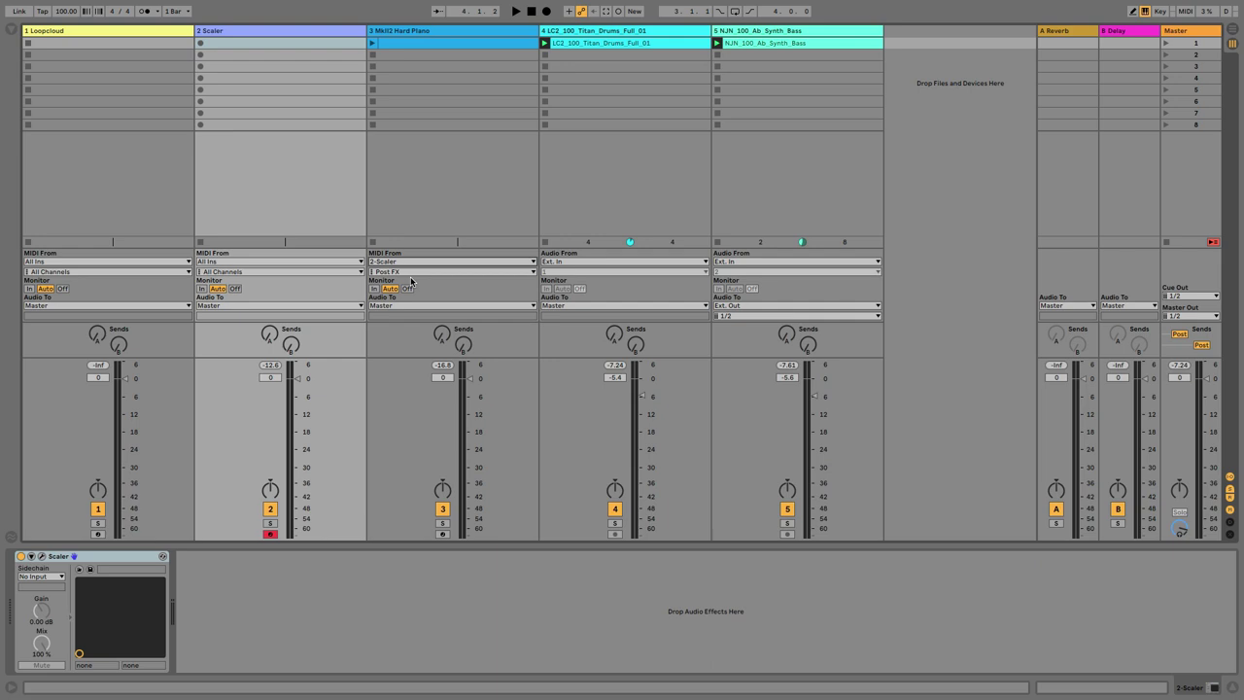
left_click(388, 272)
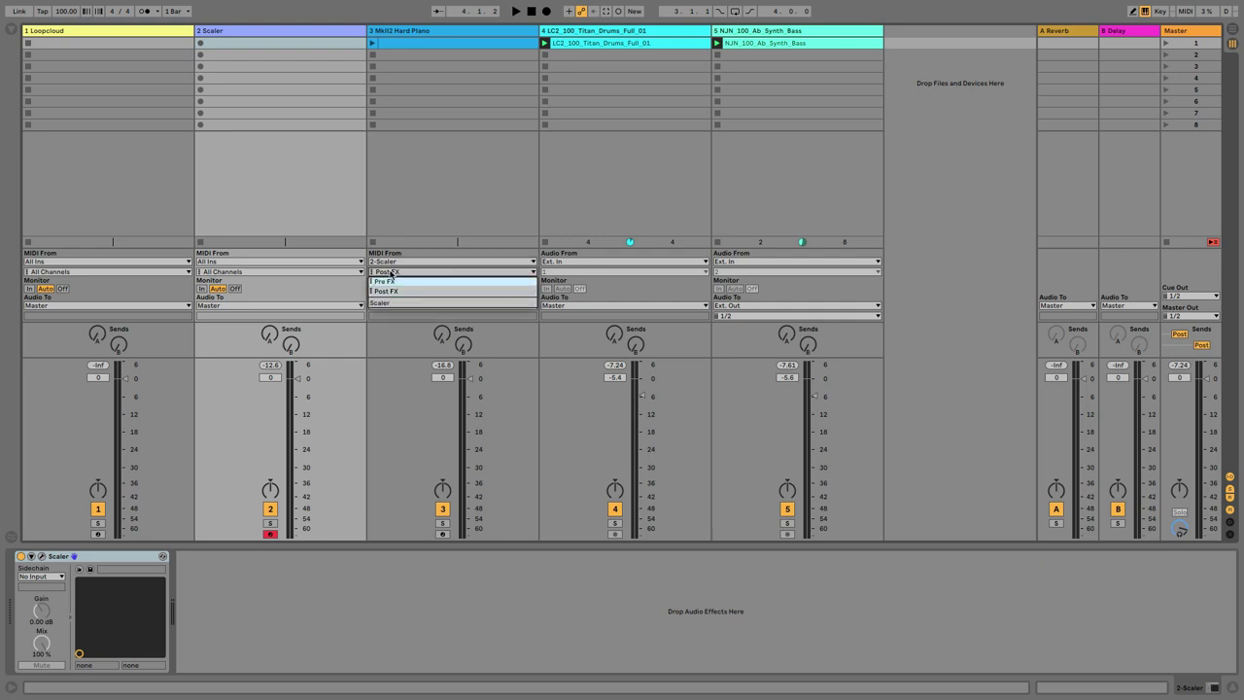
left_click(382, 304)
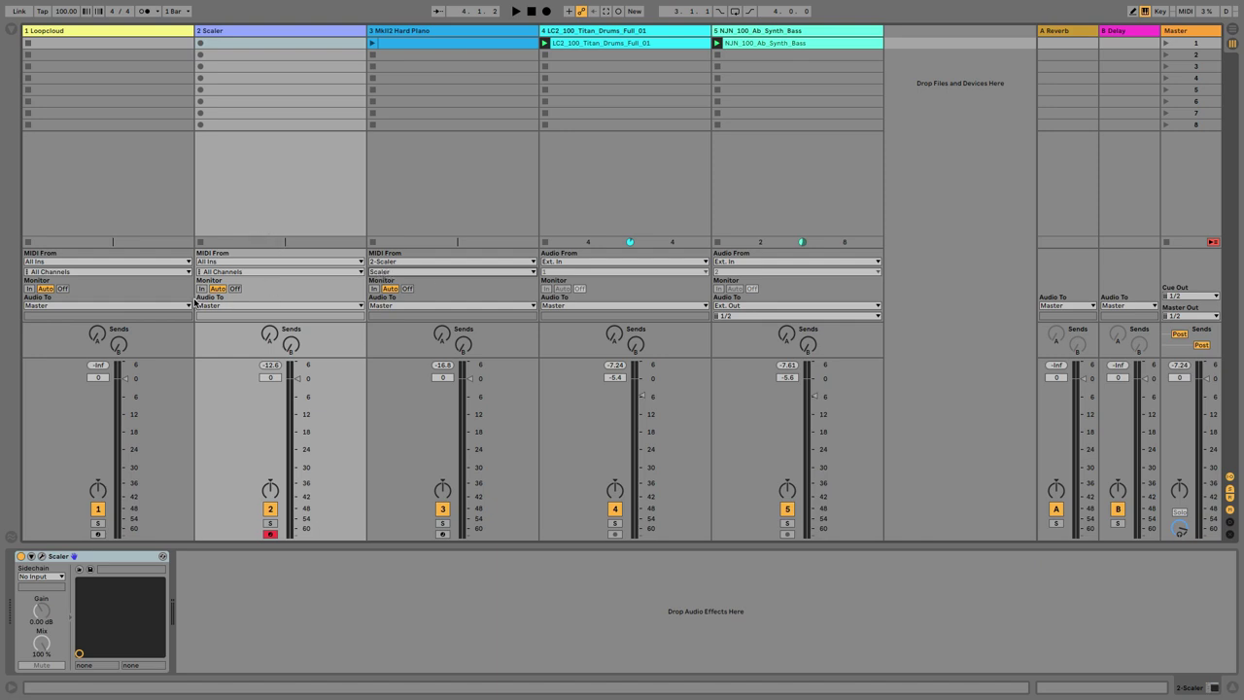
- Set the Scaler track's monitoring to In and disarm its recording, checking the sound with a test note
left_click(219, 36)
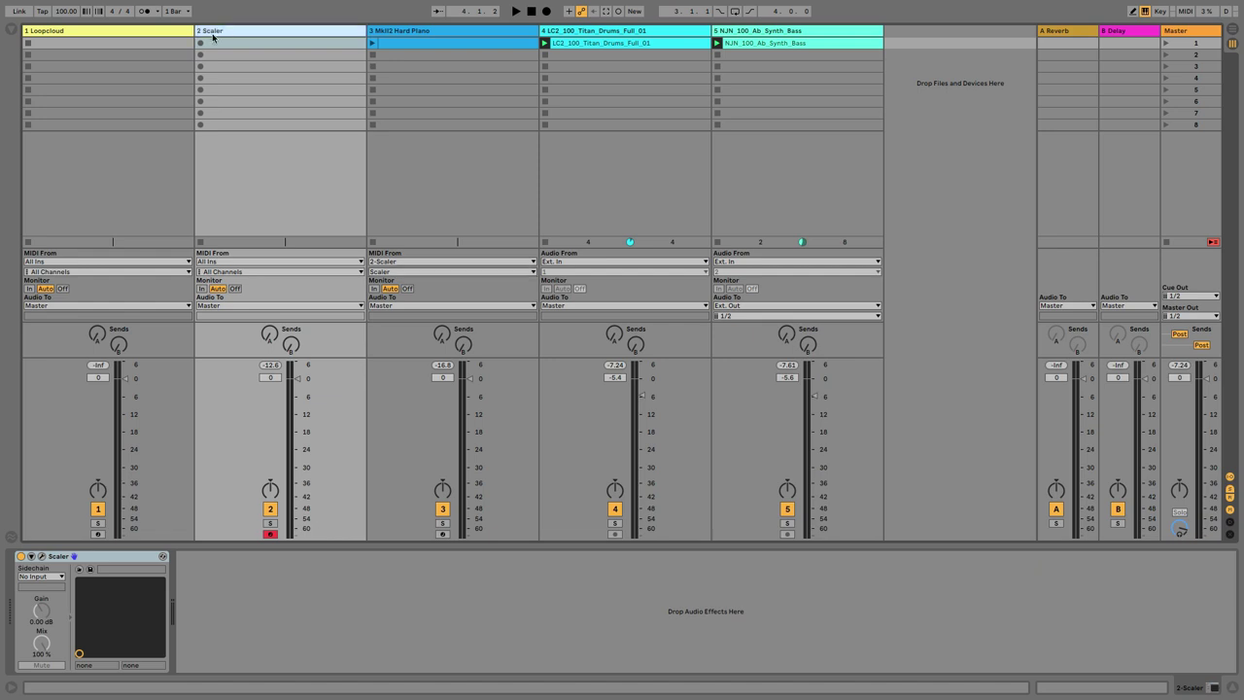
left_click(201, 288)
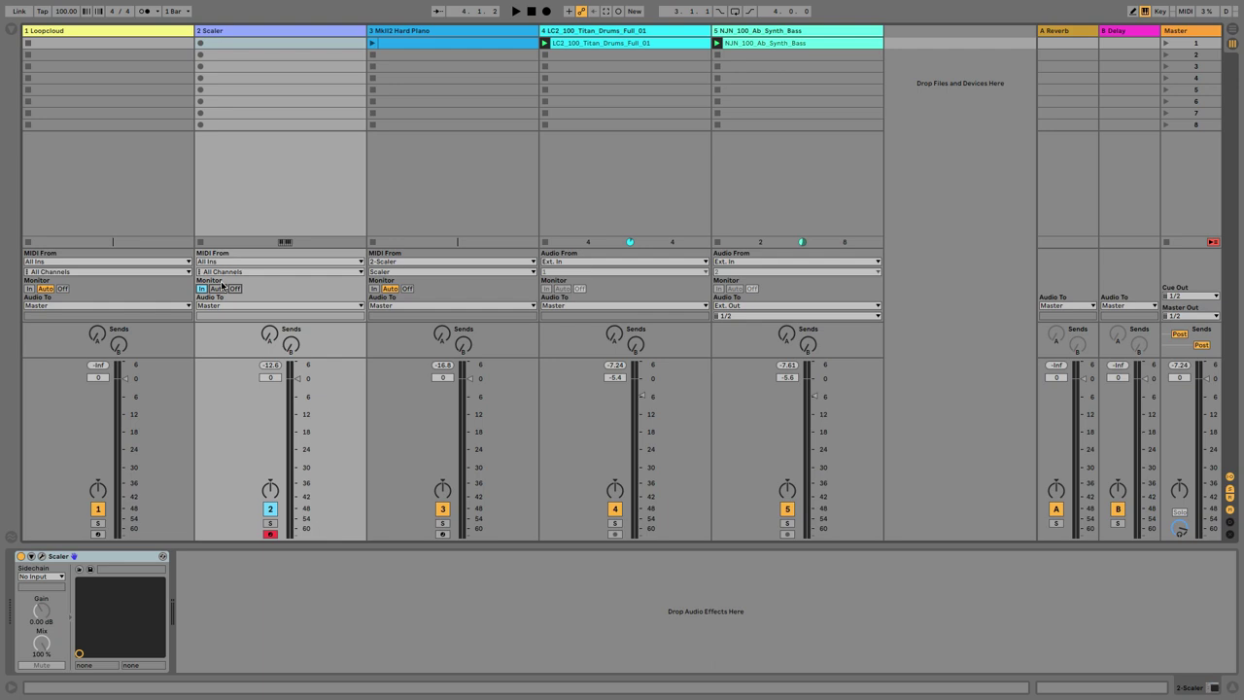
left_click(271, 534)
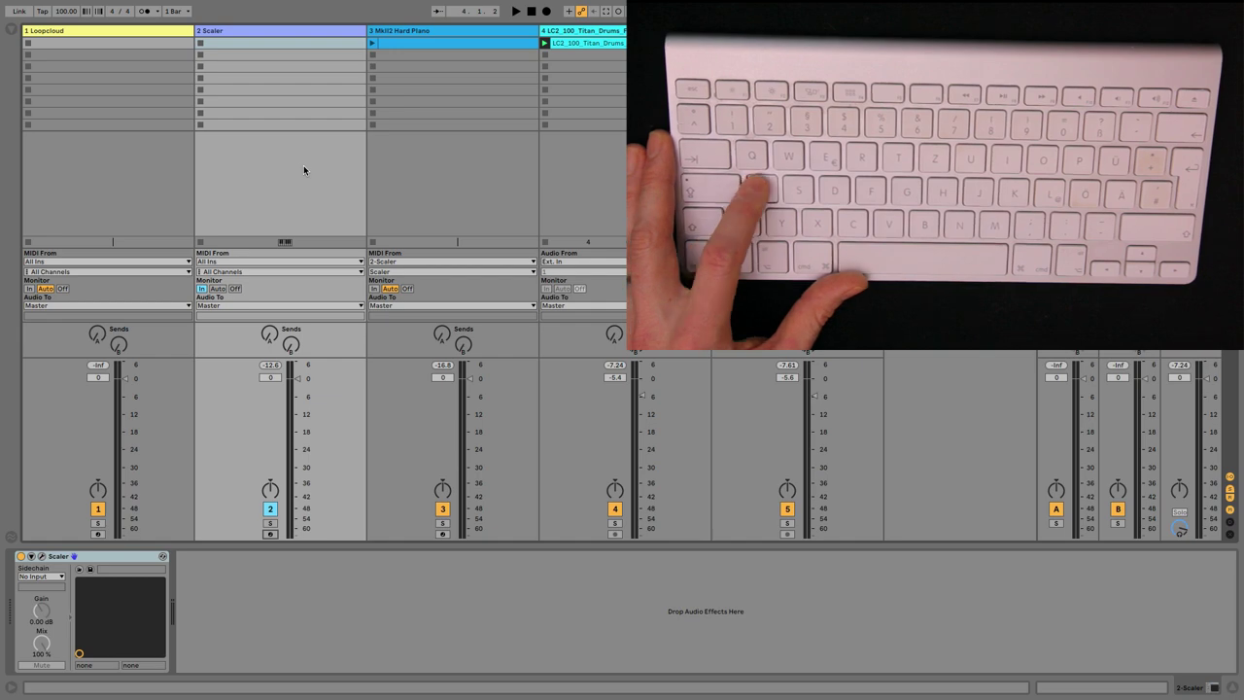
key("a")
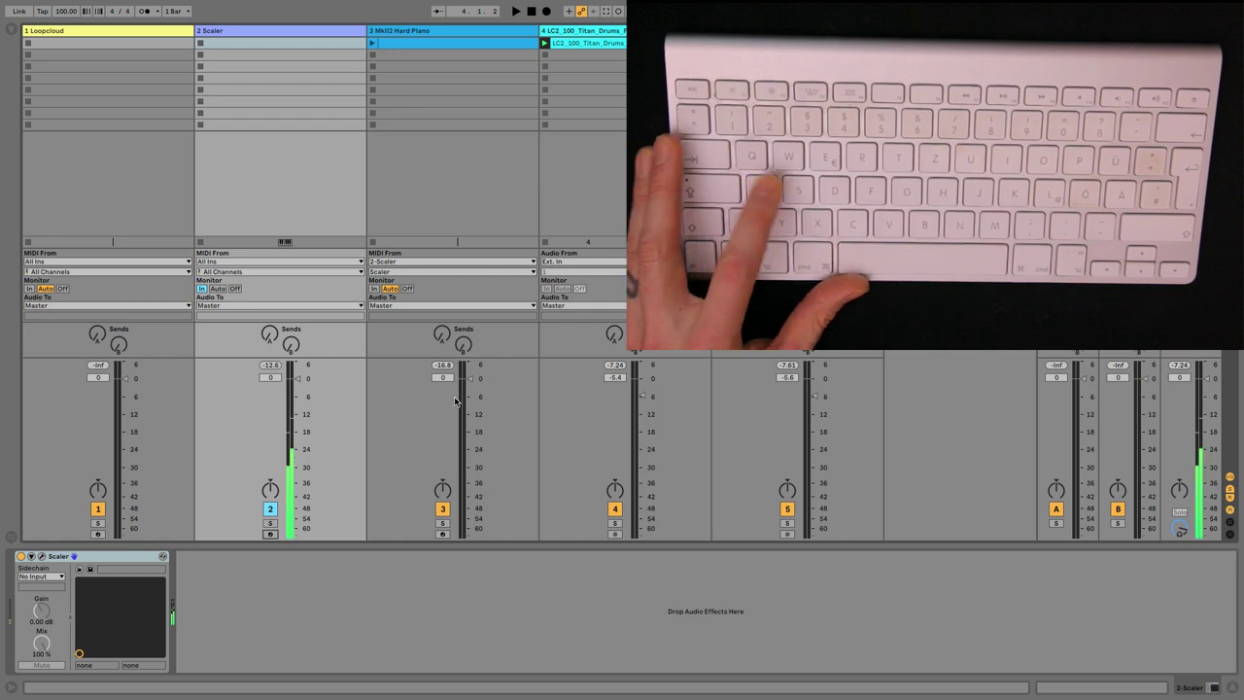
- Arm the MkII Hard Piano track, play a test note, and deactivate the Scaler track to silence its own sound
left_click(442, 535)
key("a")
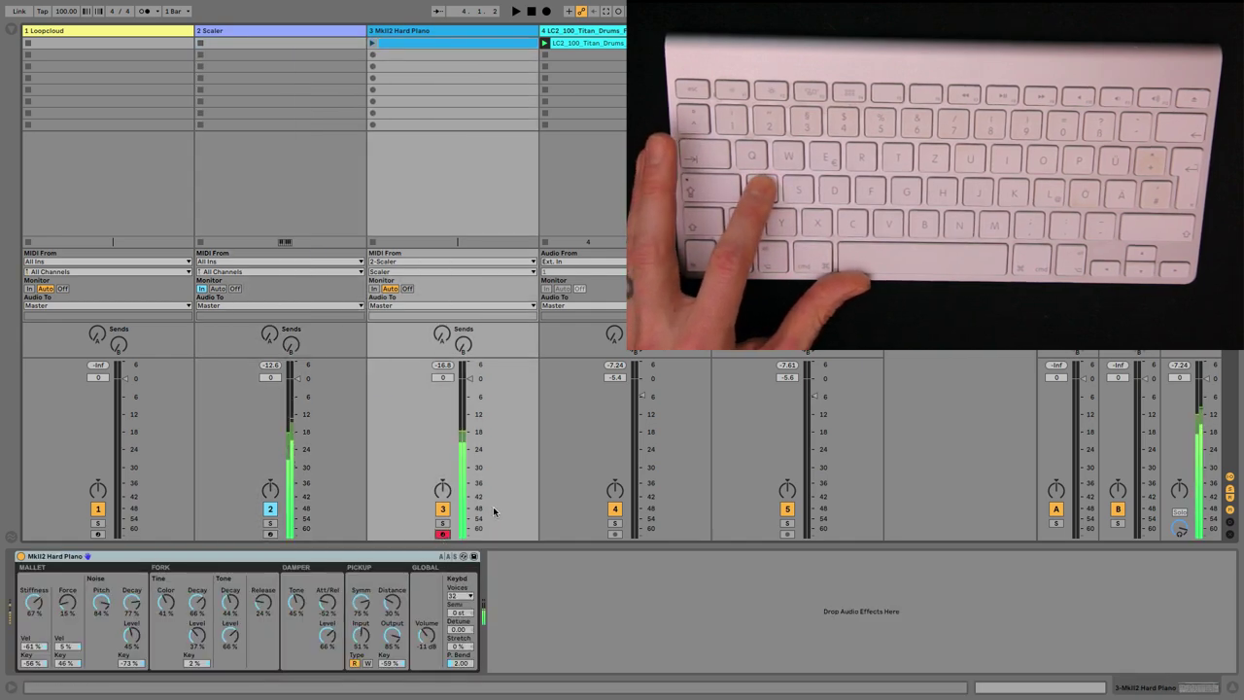
left_click(270, 509)
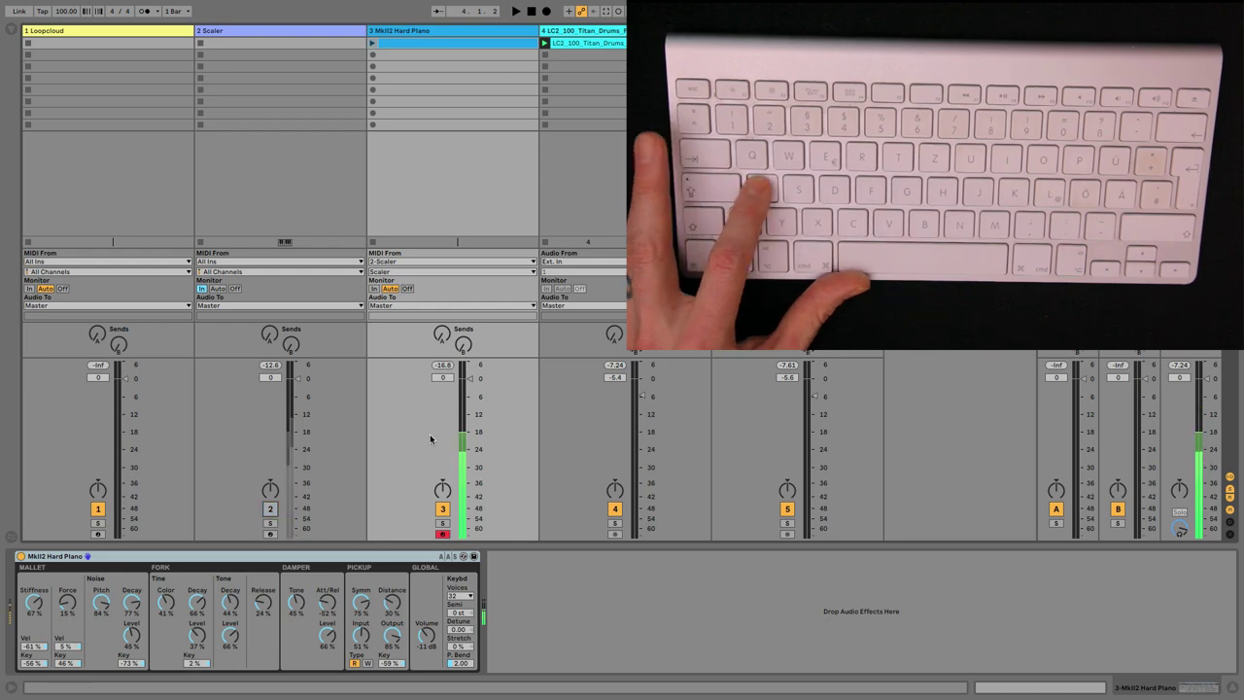
- Play one ascending octave of the G# minor scale through the MkII Hard Piano track with the loops stopped
key("a")
key("s")
key("d")
key("f")
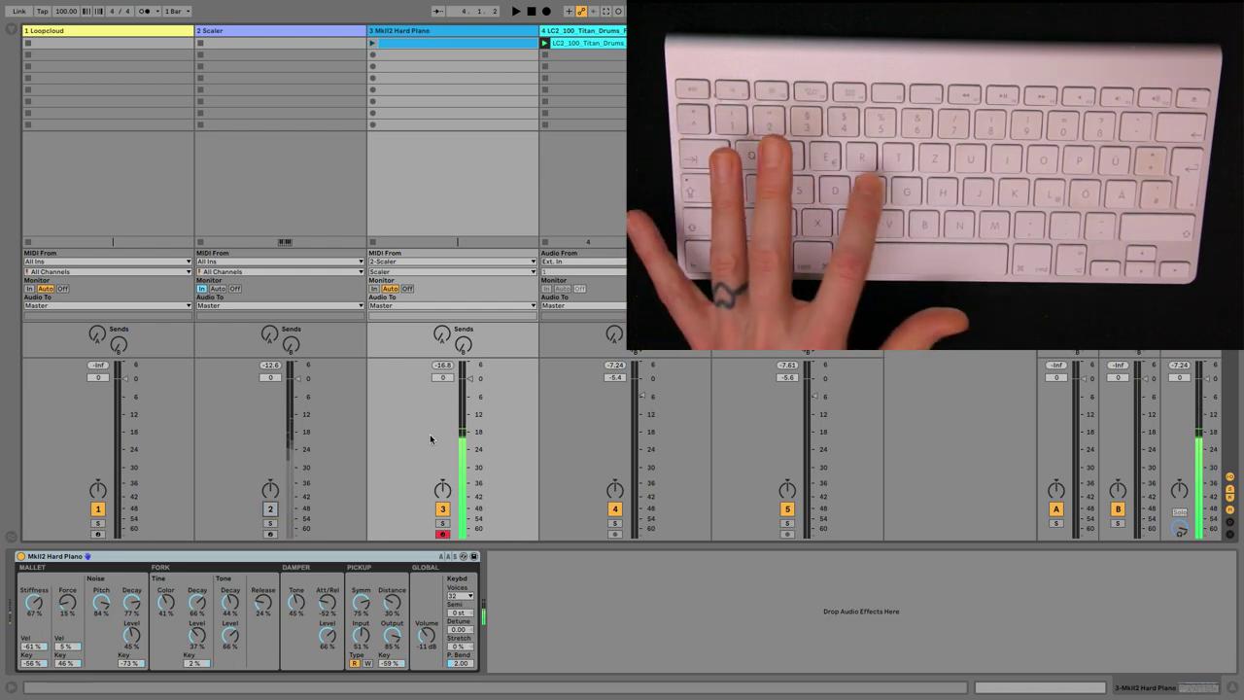
key("g")
key("h")
key("j")
key("k")
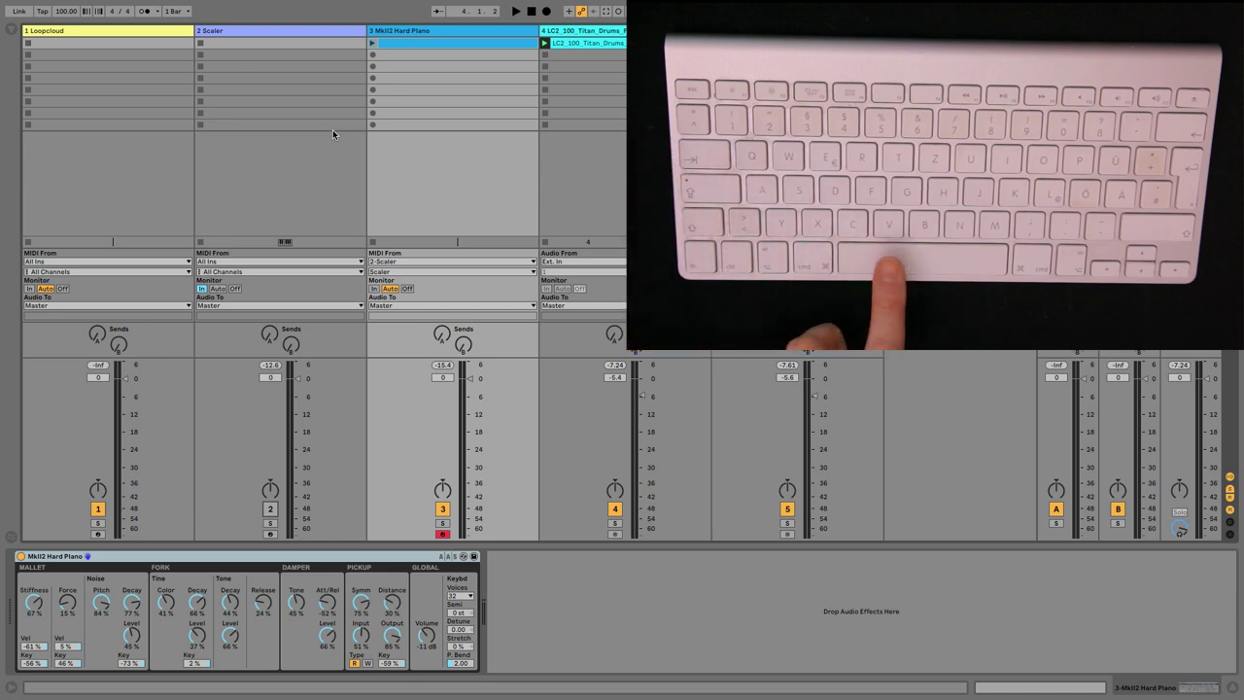
- Start playback of the loops and play an ascending G# minor run on the MkII Hard Piano over them
key("space")
key("d")
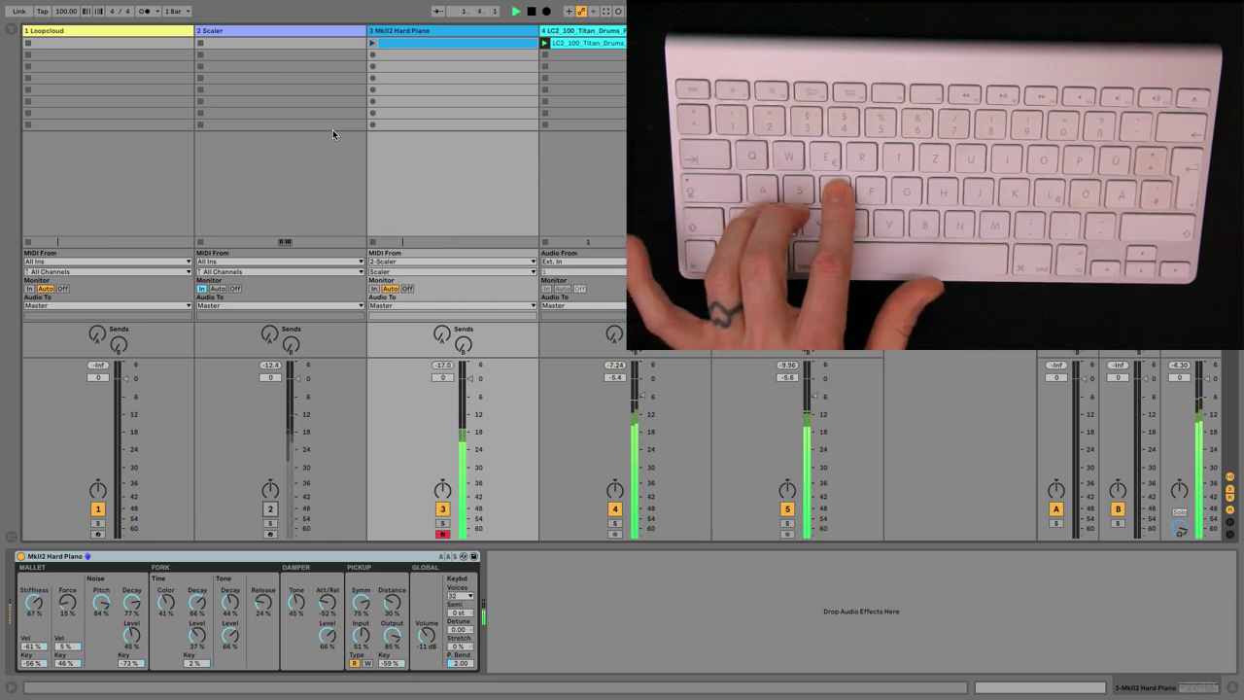
key("f")
key("g")
key("h")
key("j")
key("k")
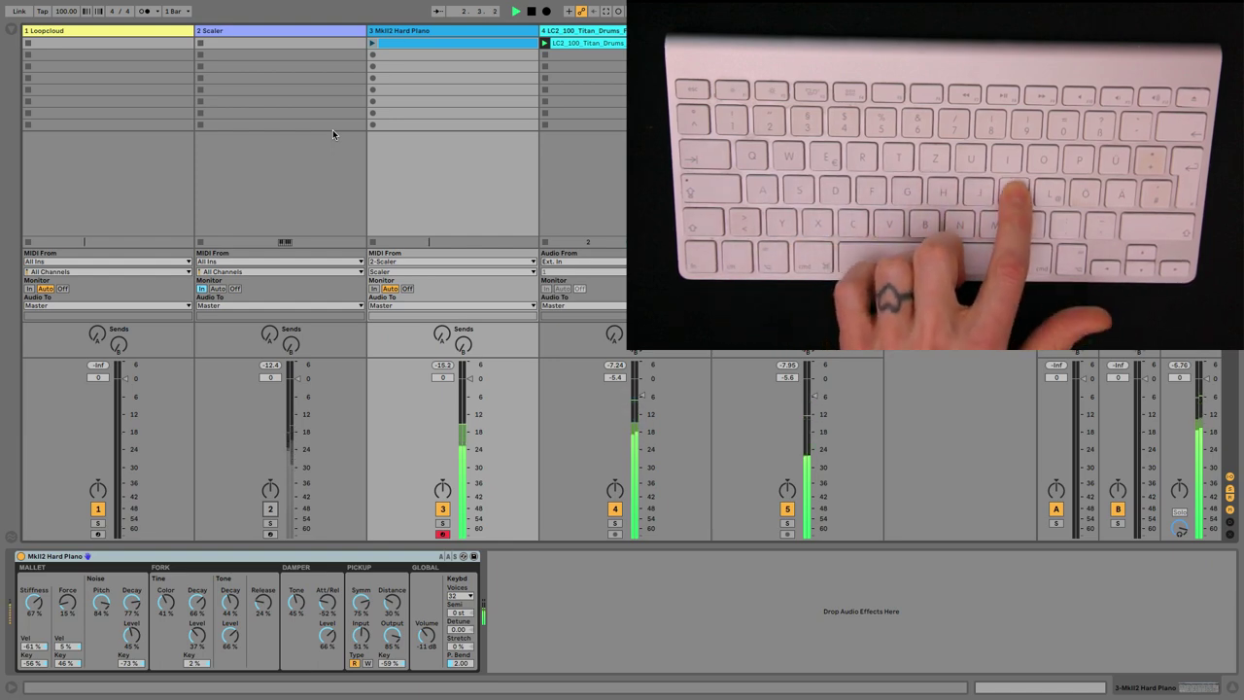
key("a")
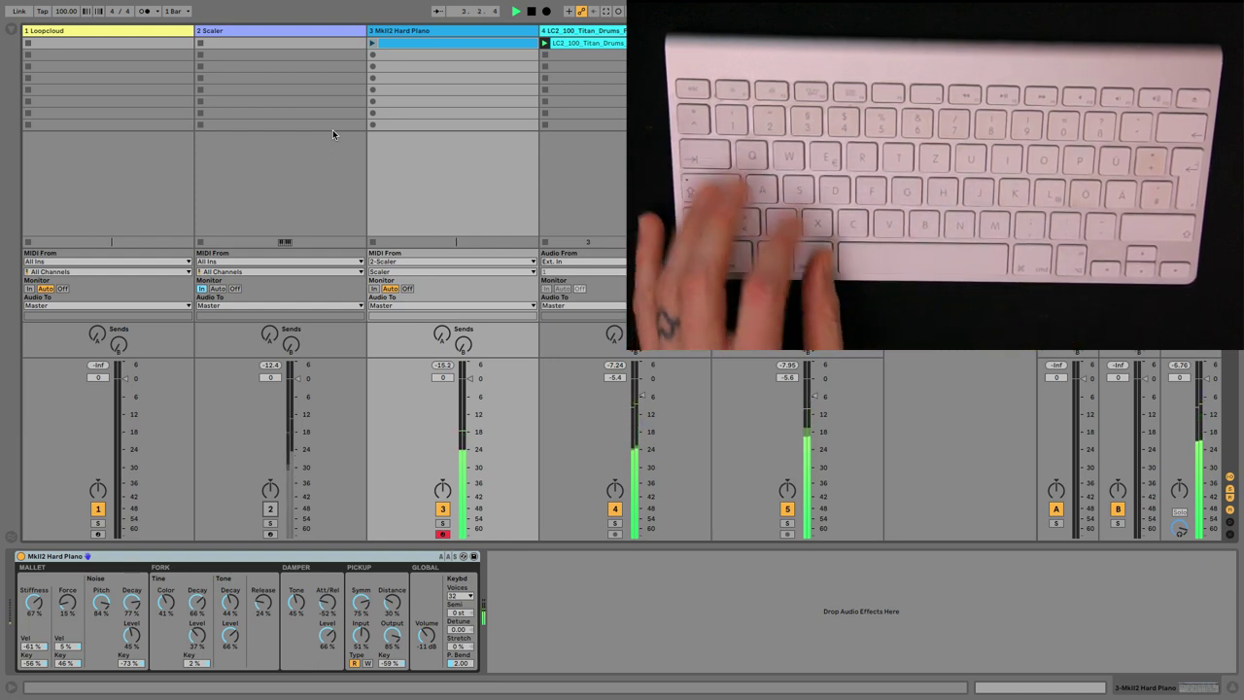
- Stop the loops and add a MIDI track with the default Analog instrument directly after the MkII Hard Piano track
key("space")
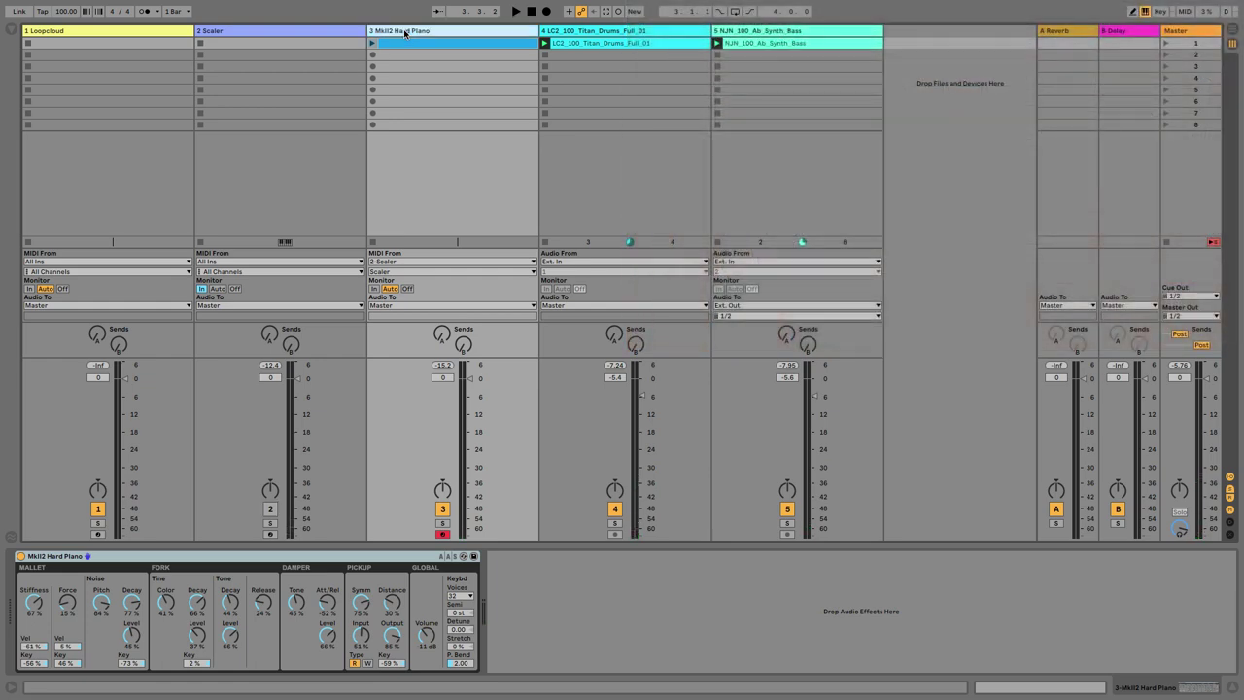
key("super+shift+t")
left_click(12, 31)
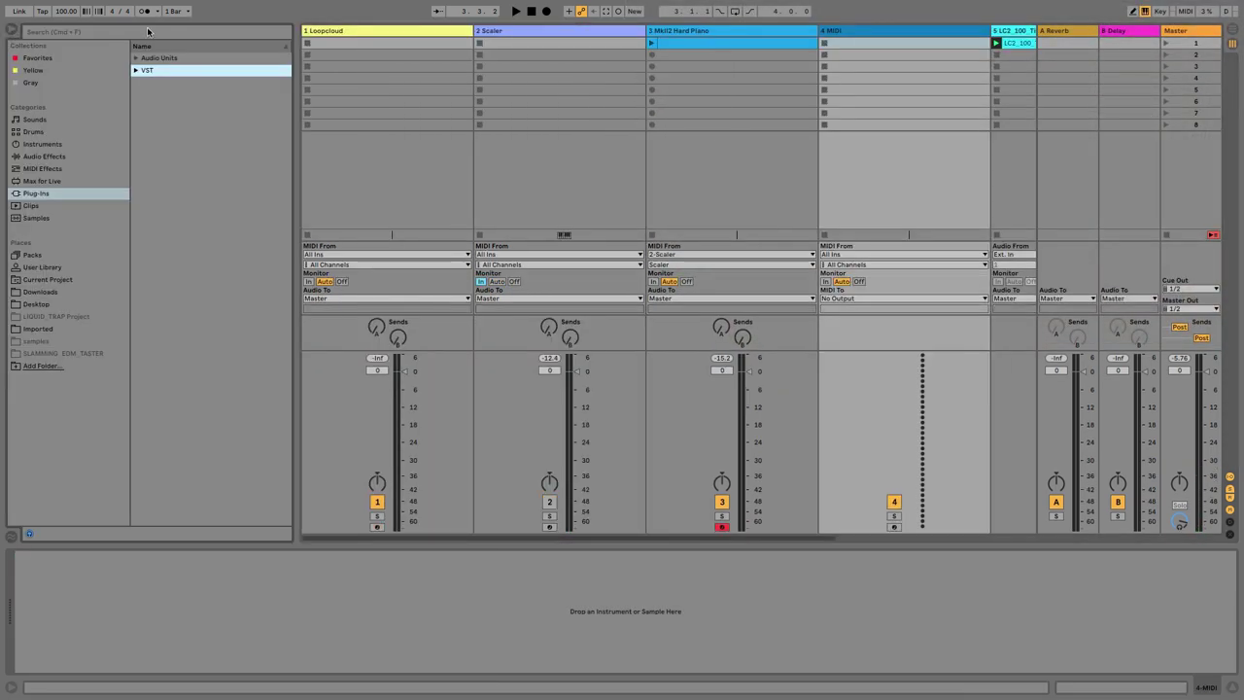
left_click(38, 144)
double_click(165, 59)
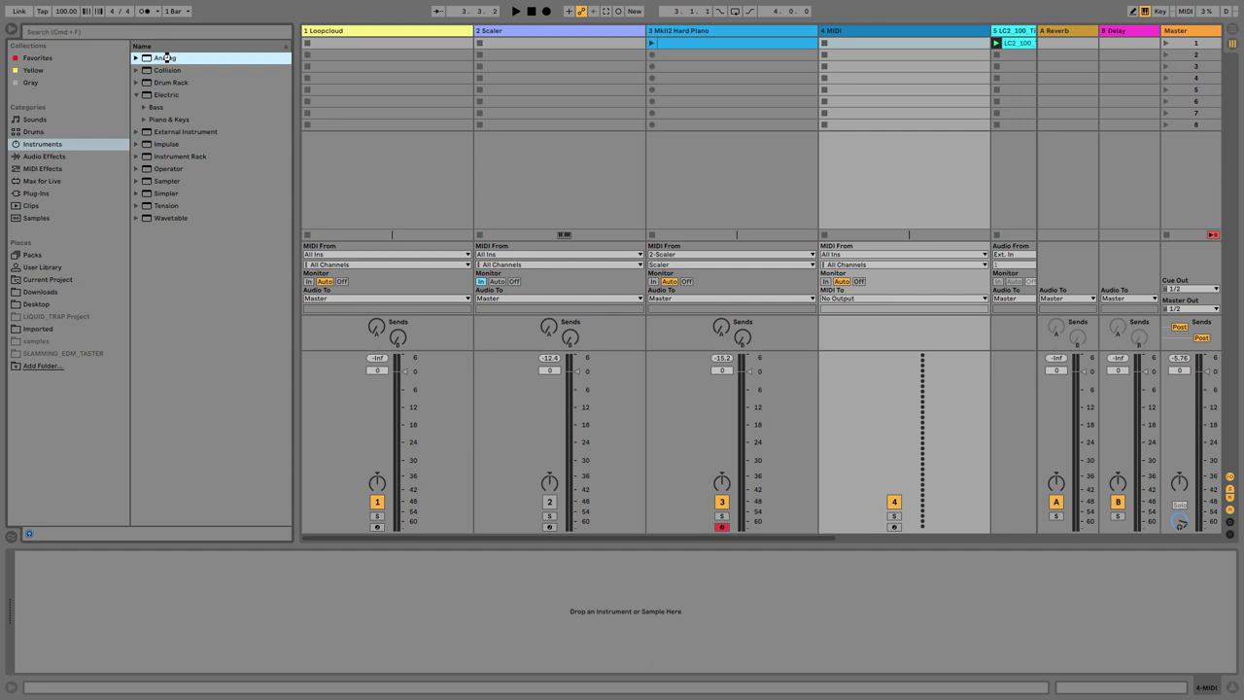
left_click(14, 31)
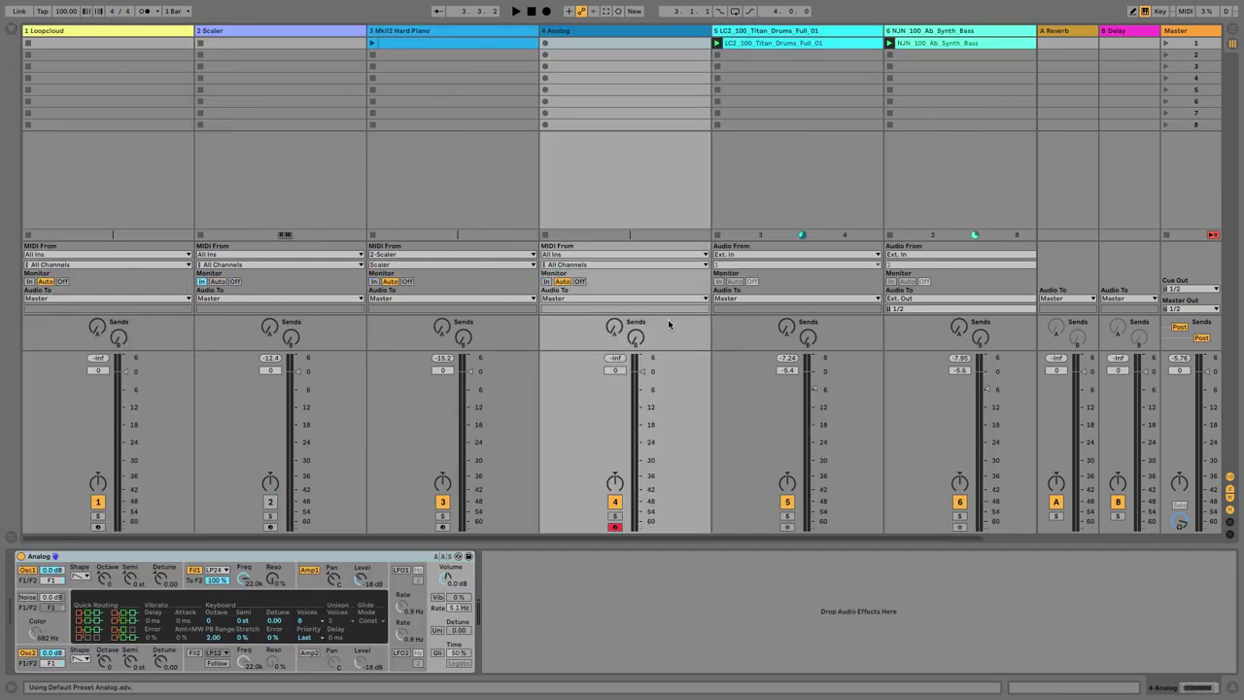
- Route the Analog track's MIDI input from the 2-Scaler track, taking the Scaler plug-in's output as the source
left_click(554, 254)
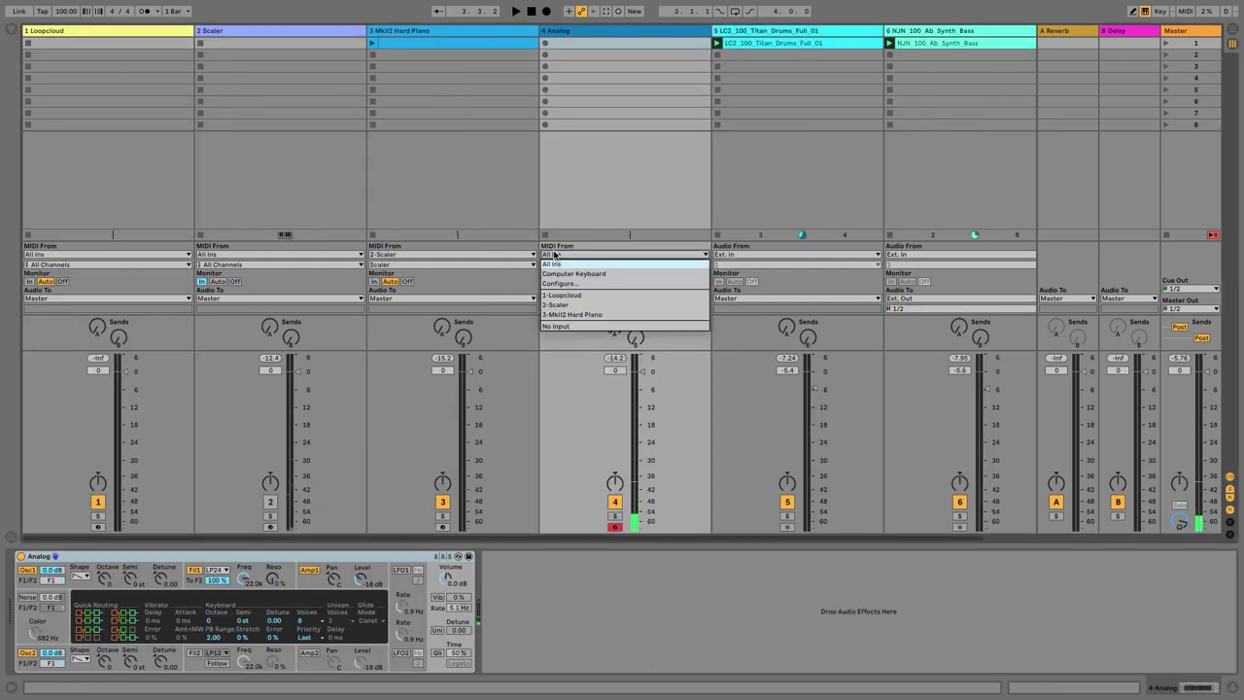
left_click(562, 305)
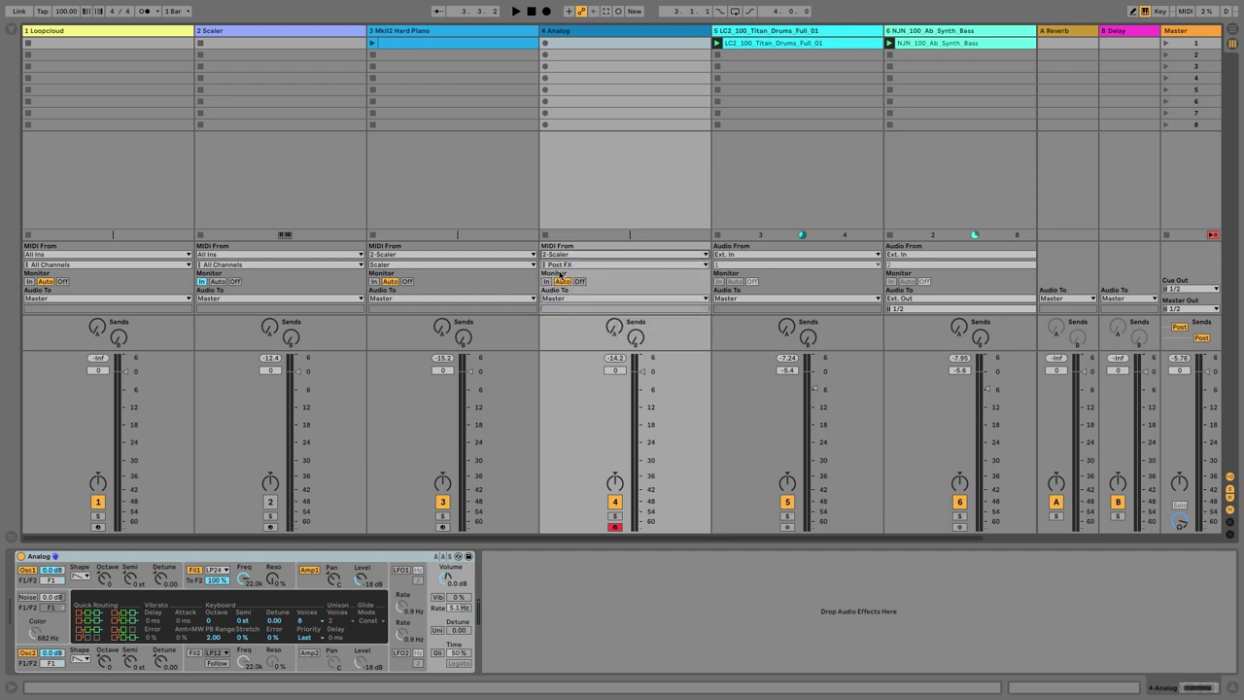
left_click(558, 265)
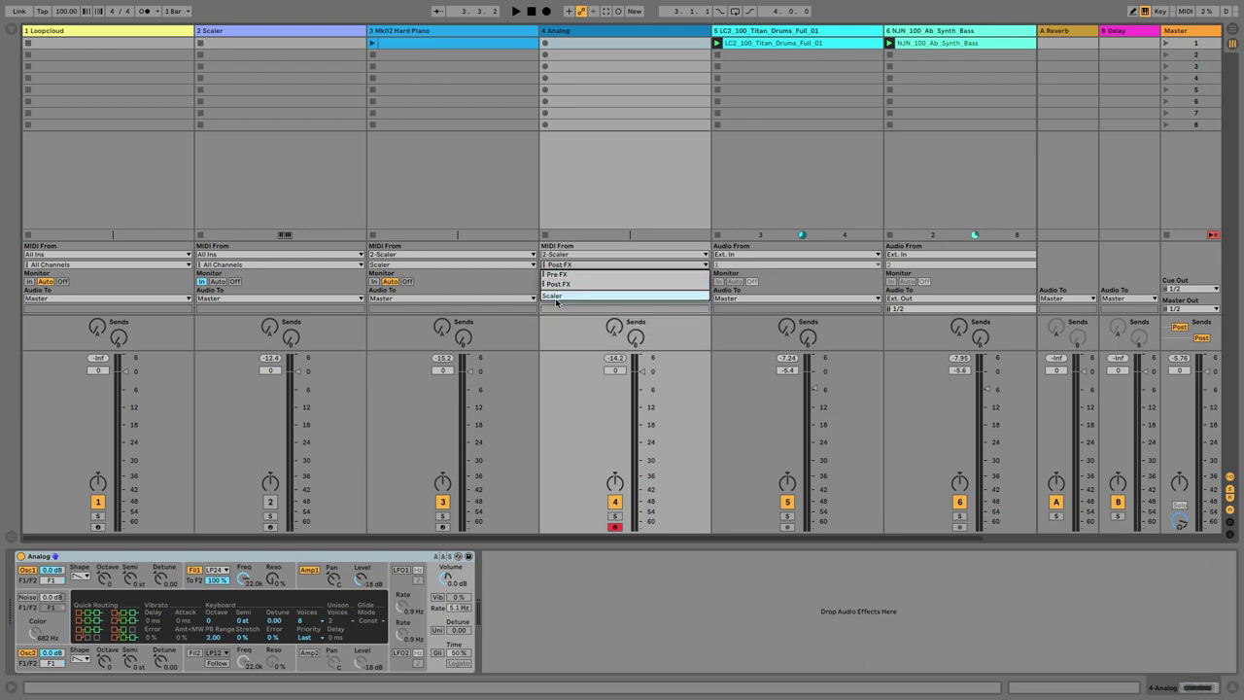
left_click(554, 297)
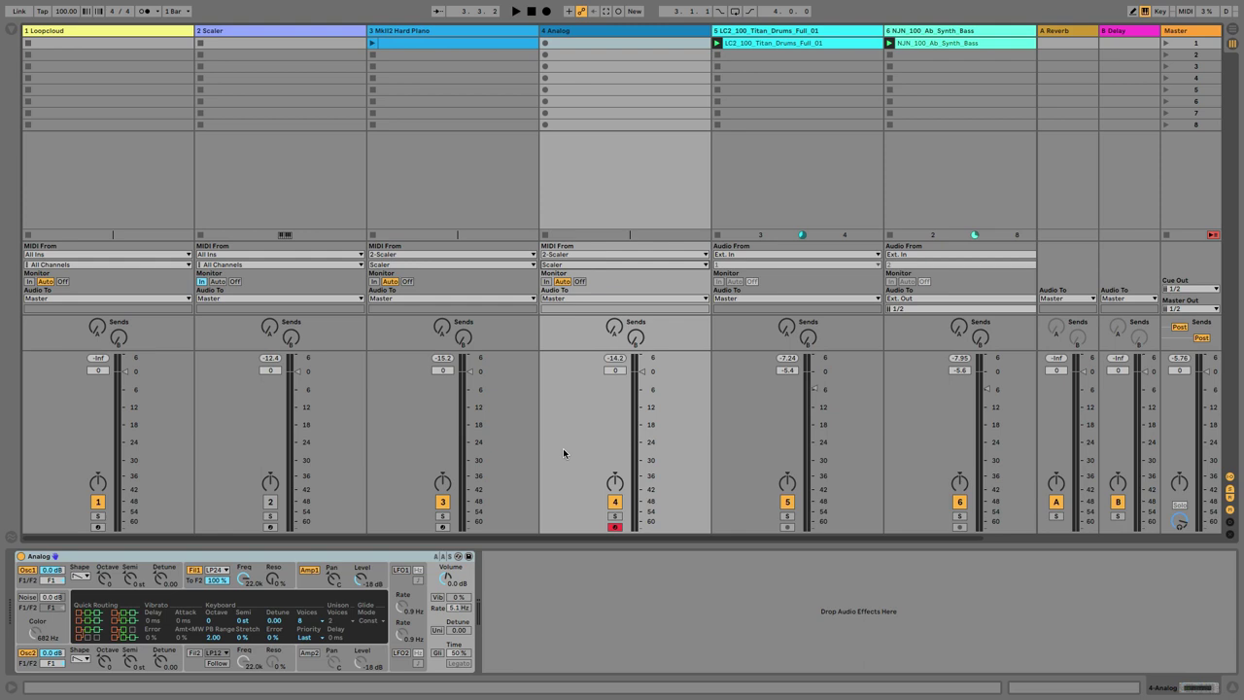
- Play a few test notes through the Analog track and lower its volume to -9.0 dB
key("a")
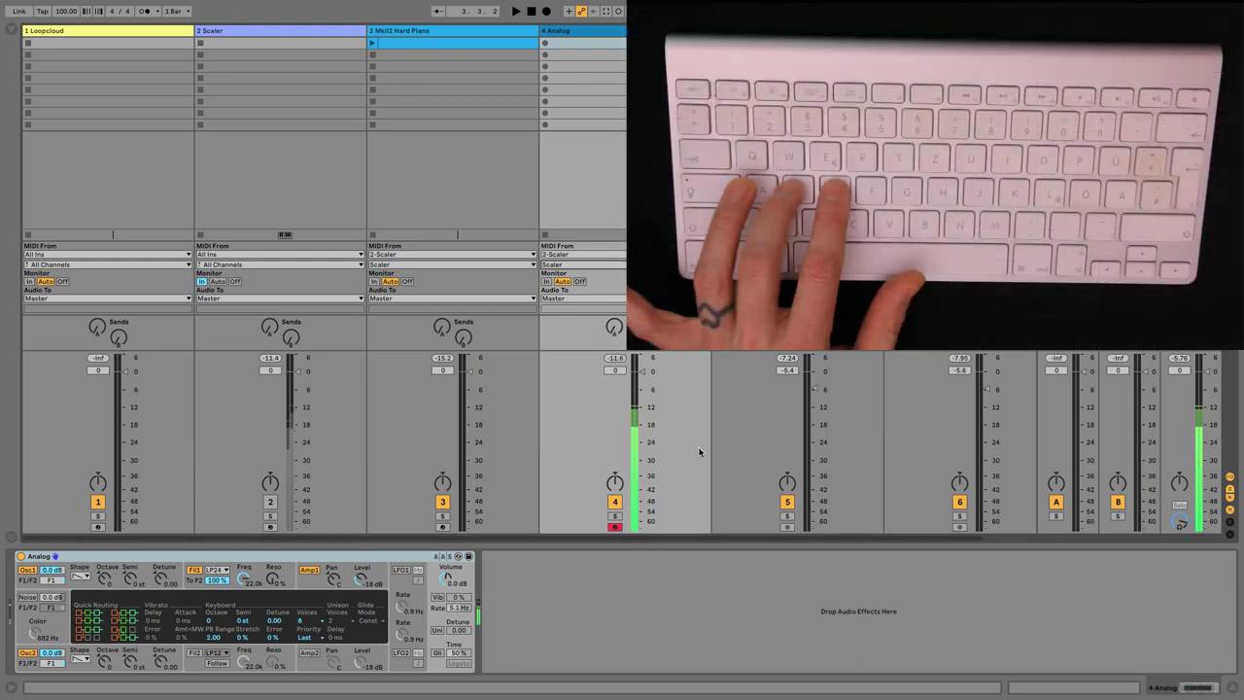
key("g")
key("f")
key("d")
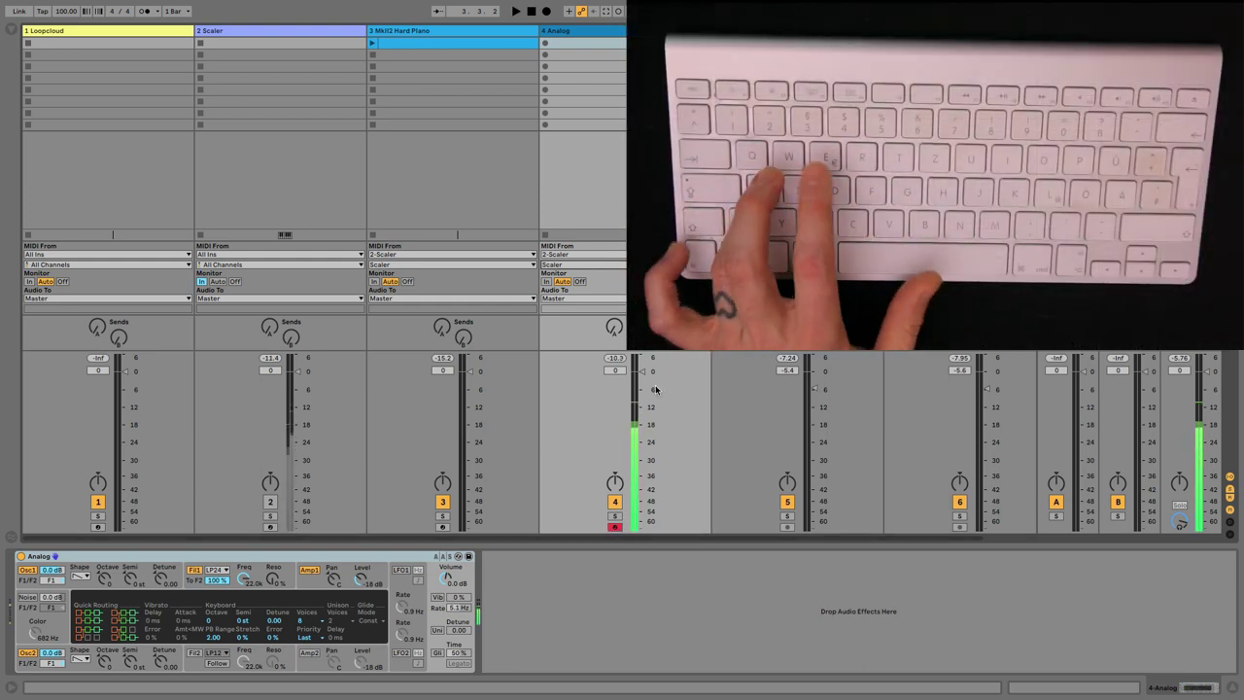
left_click_drag(642, 372, 642, 398)
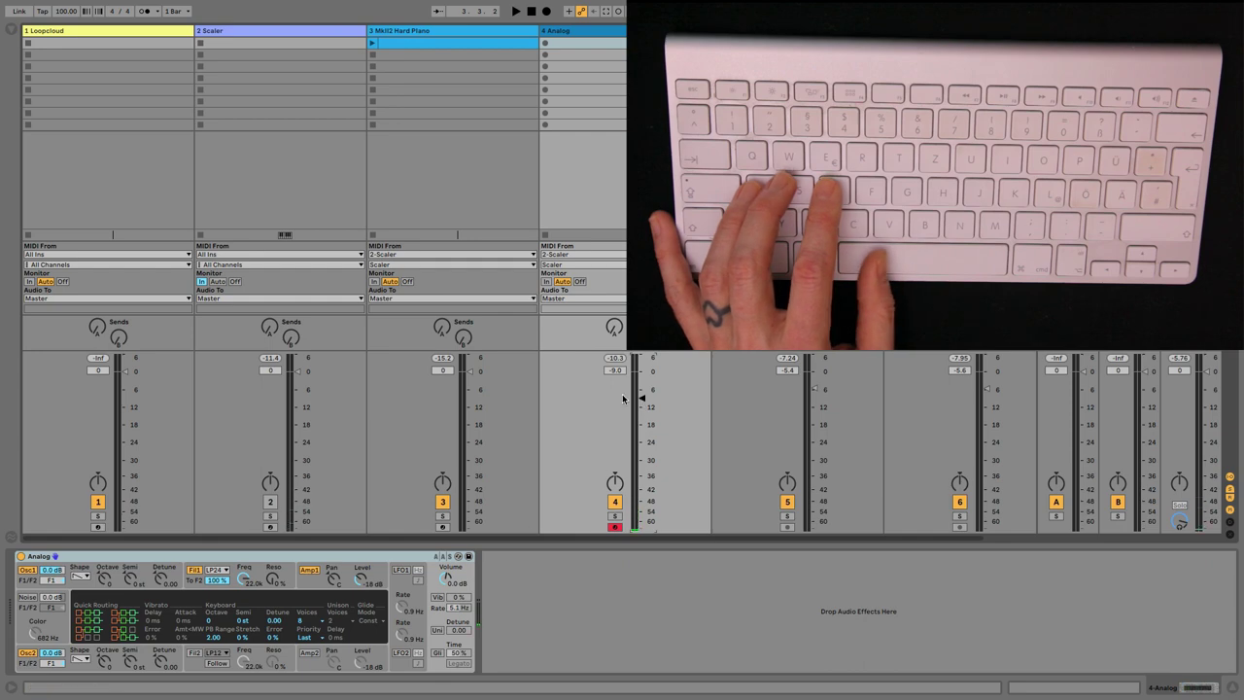